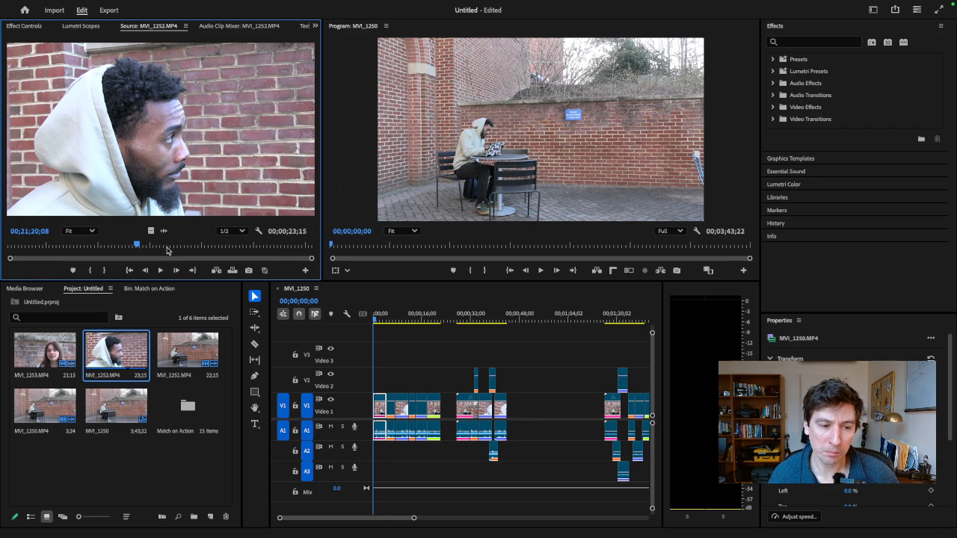
- Scrub through the MVI_1252.MP4 close-up in the Source monitor and select the MVI_1251.MP4 clip in the project
{"action": "left_click_drag", "start_coordinate": [168, 250], "coordinate": [174, 248]}
{"action": "left_click", "coordinate": [37, 244]}
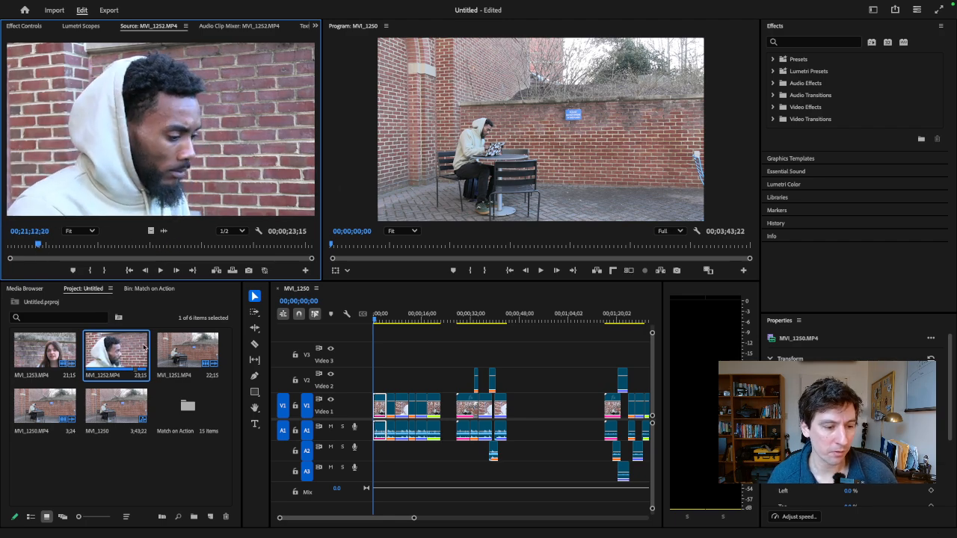
{"action": "left_click", "coordinate": [179, 346]}
- Play the first edited version maximized from the start of the sequence and revisit its close-up and wide shot
{"action": "left_click", "coordinate": [374, 320]}
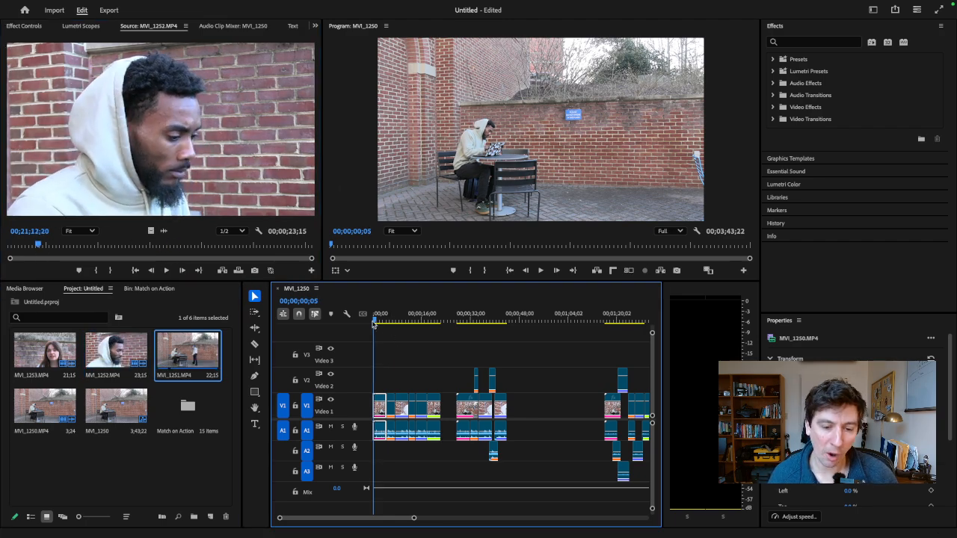
{"action": "left_click", "coordinate": [463, 157]}
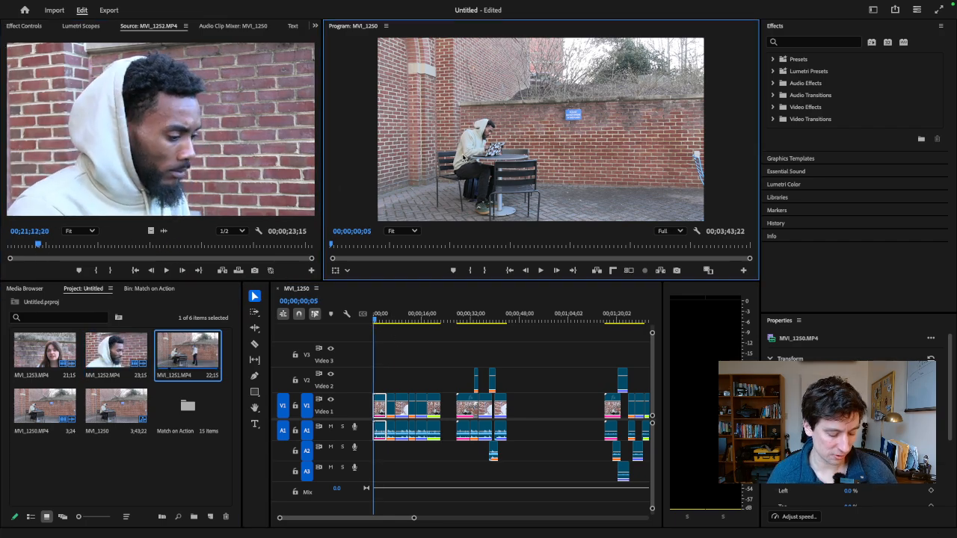
{"action": "key", "text": "grave"}
{"action": "key", "text": "space"}
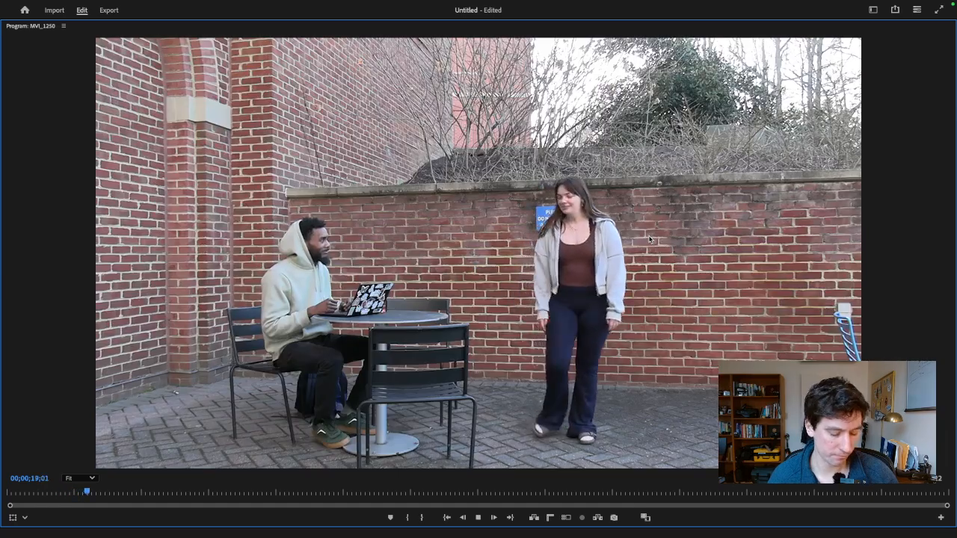
{"action": "key", "text": "grave"}
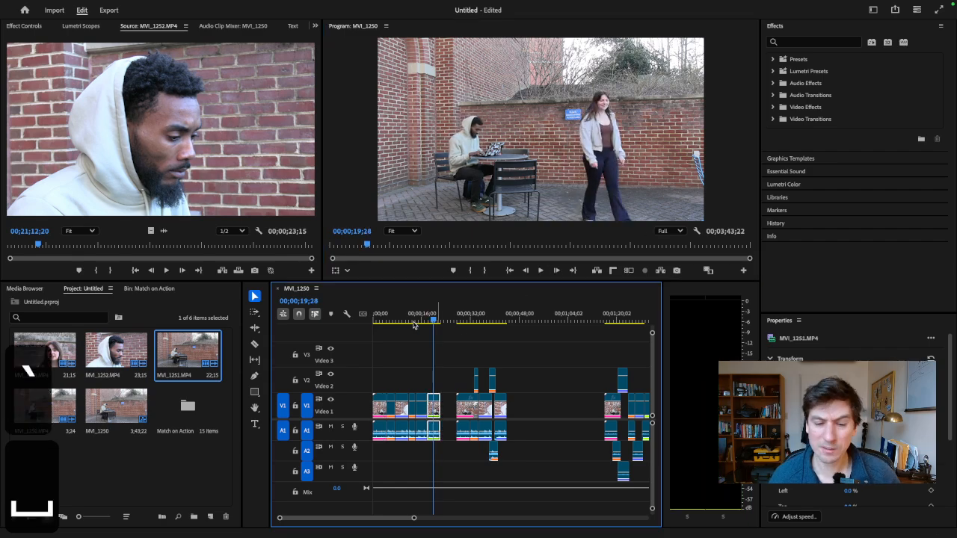
{"action": "left_click", "coordinate": [403, 322]}
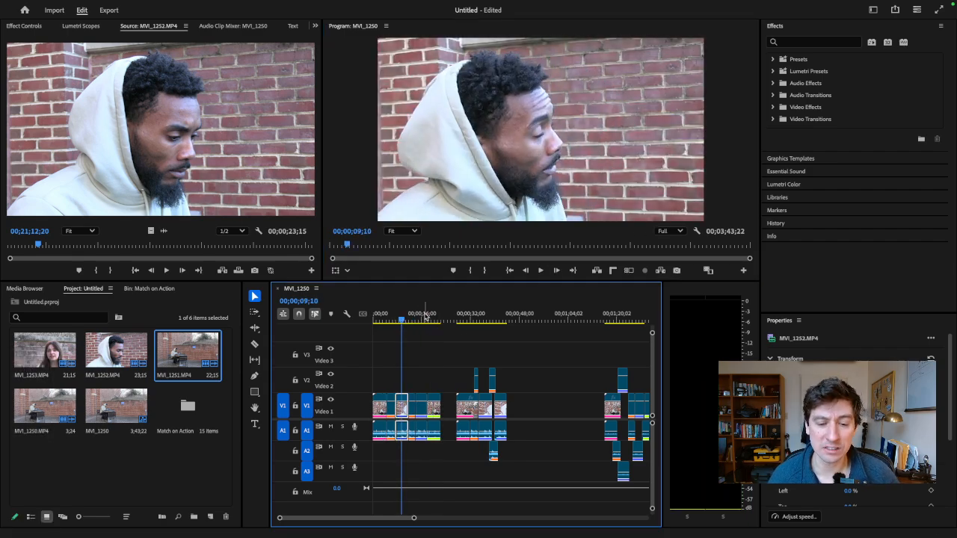
{"action": "left_click", "coordinate": [431, 317]}
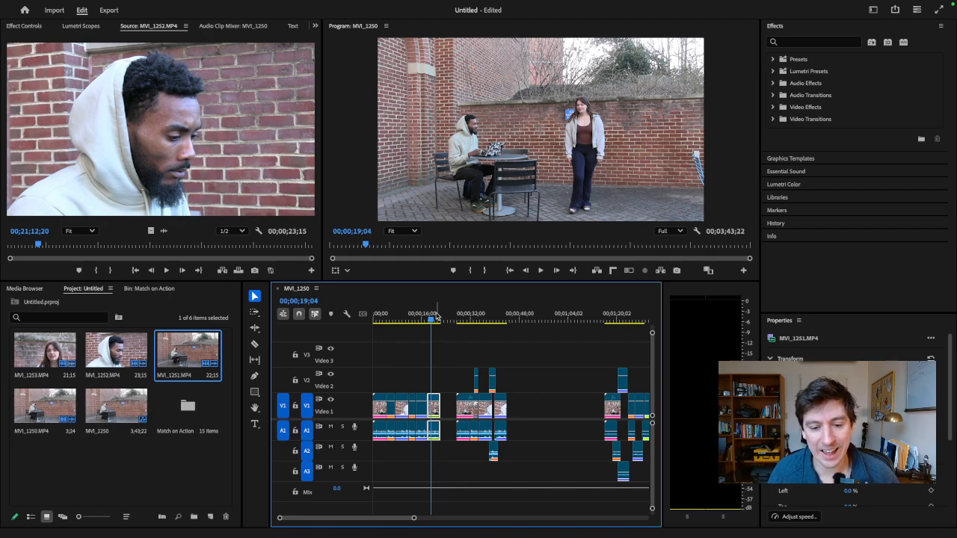
- Play the second edited version in the sequence with the Program monitor maximized
{"action": "left_click", "coordinate": [455, 320]}
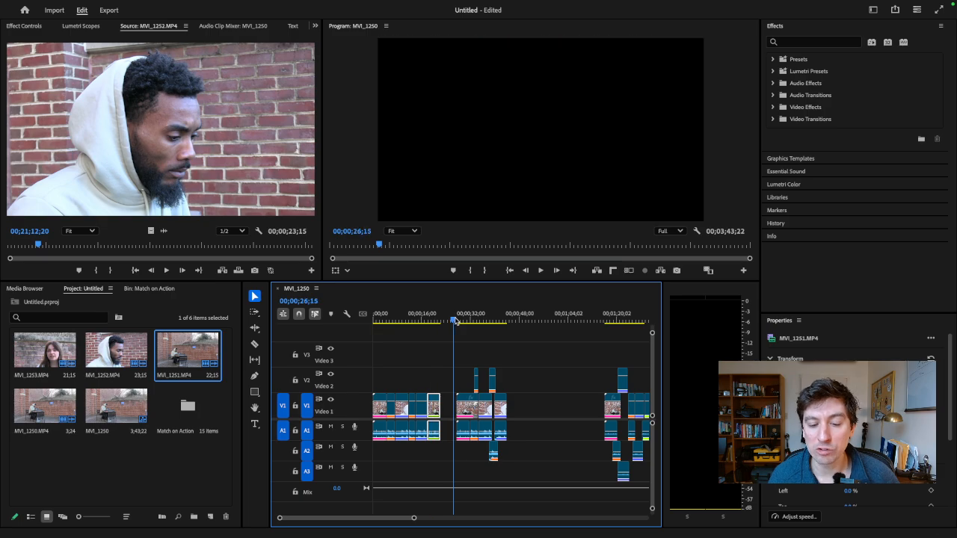
{"action": "left_click_drag", "start_coordinate": [458, 321], "coordinate": [460, 322]}
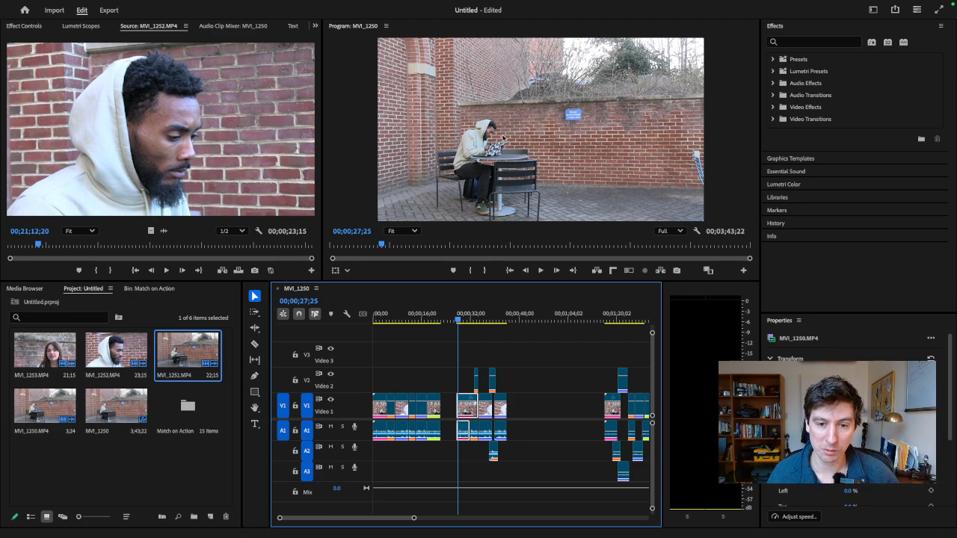
{"action": "left_click", "coordinate": [504, 139]}
{"action": "key", "text": "grave"}
{"action": "key", "text": "space"}
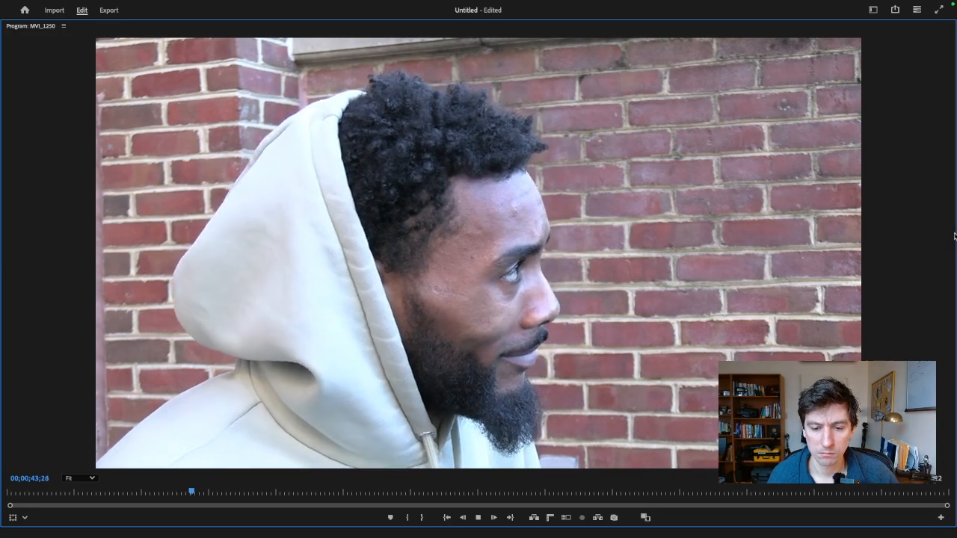
{"action": "key", "text": "space"}
{"action": "key", "text": "grave"}
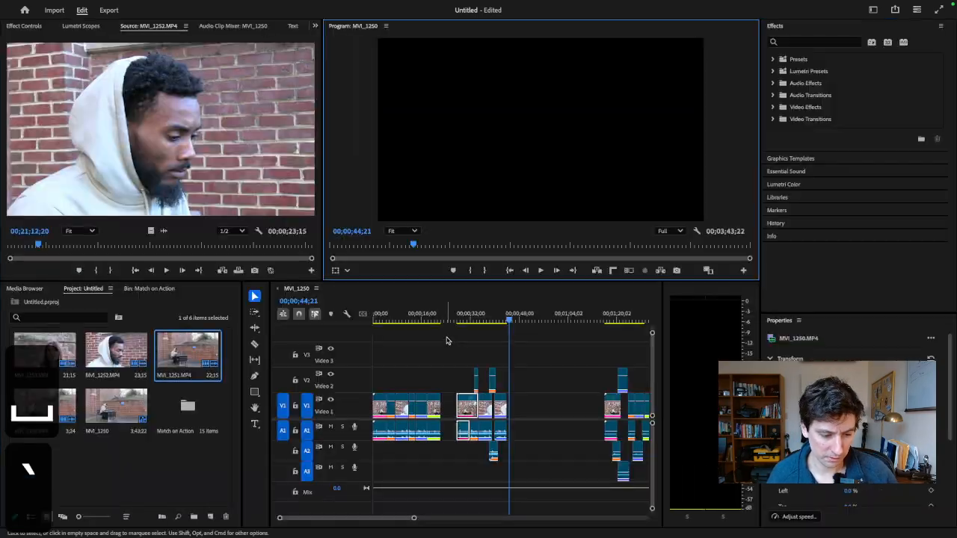
- Examine the second version's cuts and the overlapping audio under the woman's close-up on the Video 2 track
{"action": "left_click_drag", "start_coordinate": [466, 320], "coordinate": [479, 320]}
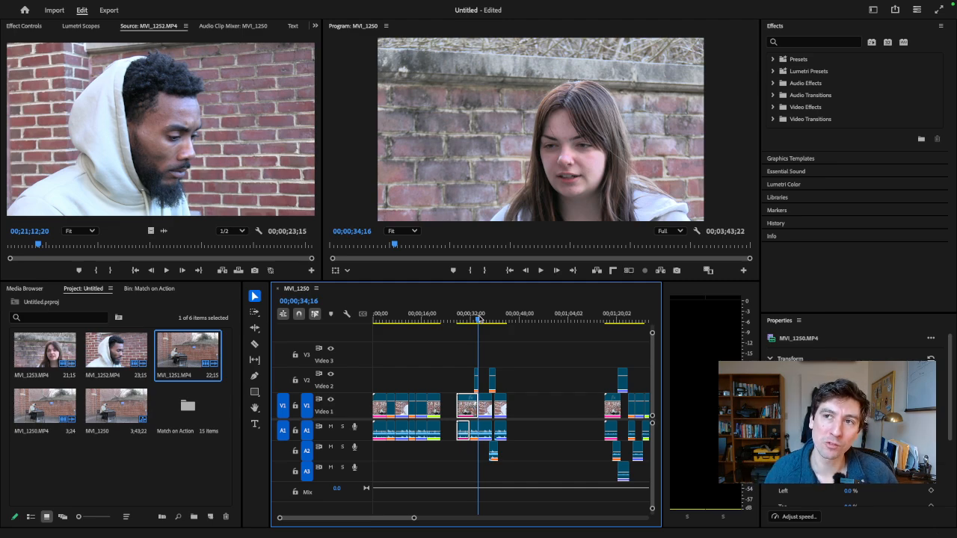
{"action": "left_click", "coordinate": [493, 323]}
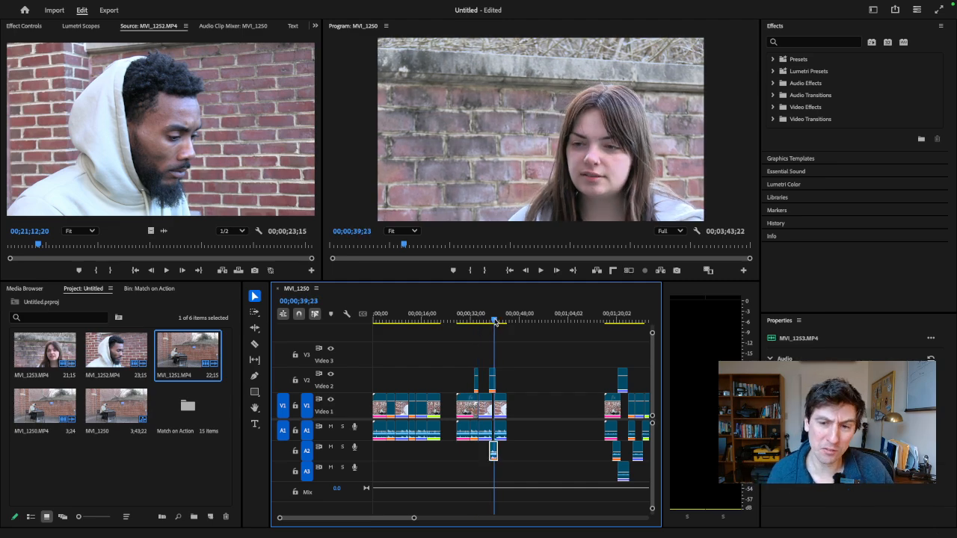
{"action": "key", "text": "equal"}
{"action": "key", "text": "equal"}
{"action": "left_click", "coordinate": [506, 321]}
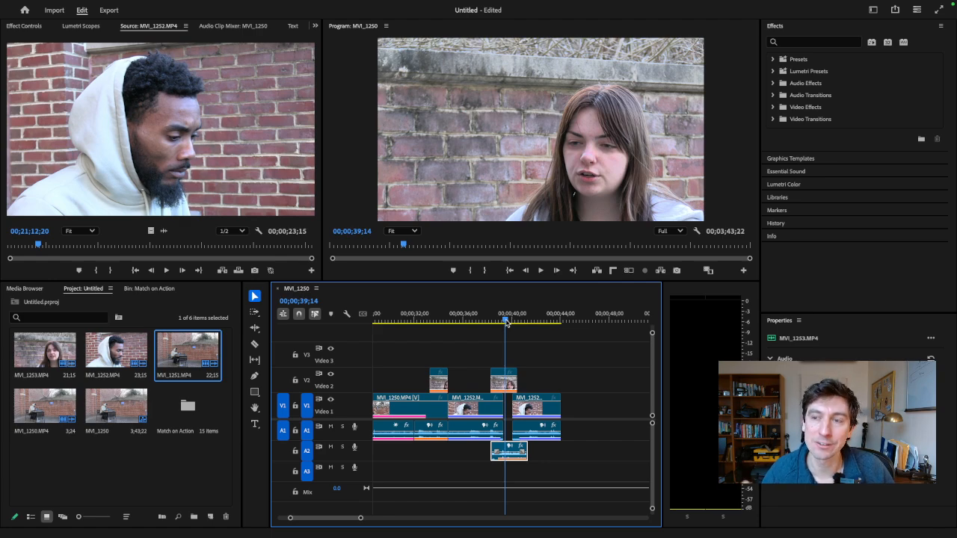
- Open MVI_1251.MP4 in the Source monitor and mark an In point shortly before the woman walks into the shot
{"action": "scroll", "coordinate": [354, 515], "scroll_direction": "down", "scroll_amount": 5}
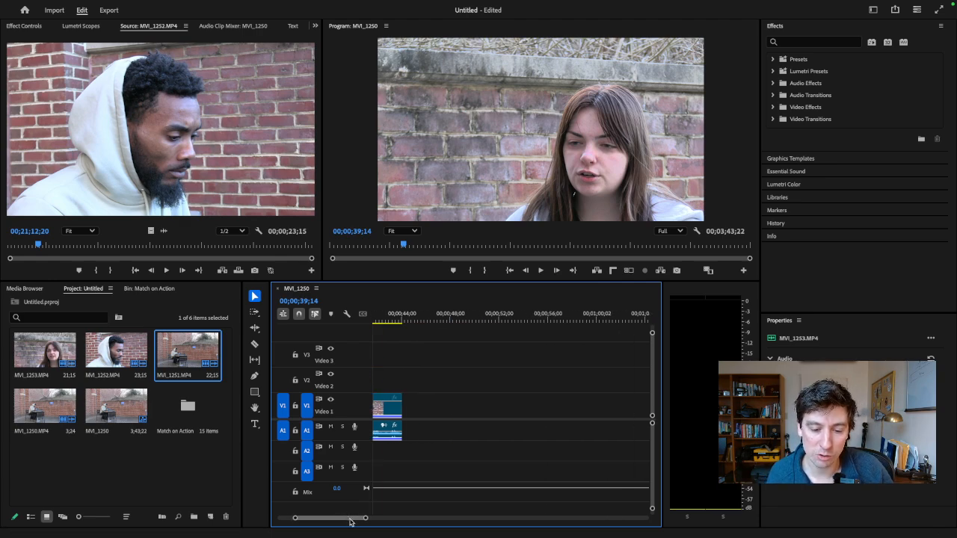
{"action": "left_click", "coordinate": [446, 320]}
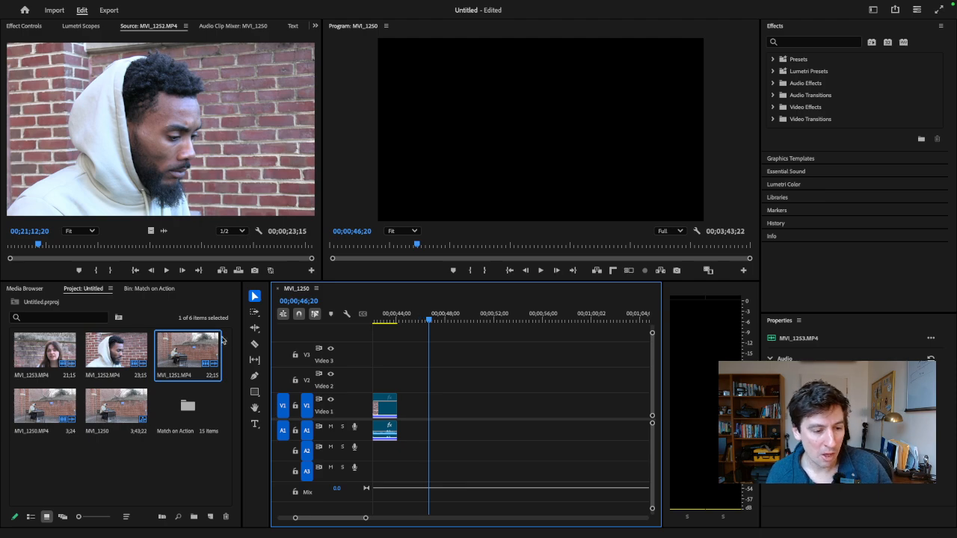
{"action": "double_click", "coordinate": [177, 360]}
{"action": "key", "text": "space"}
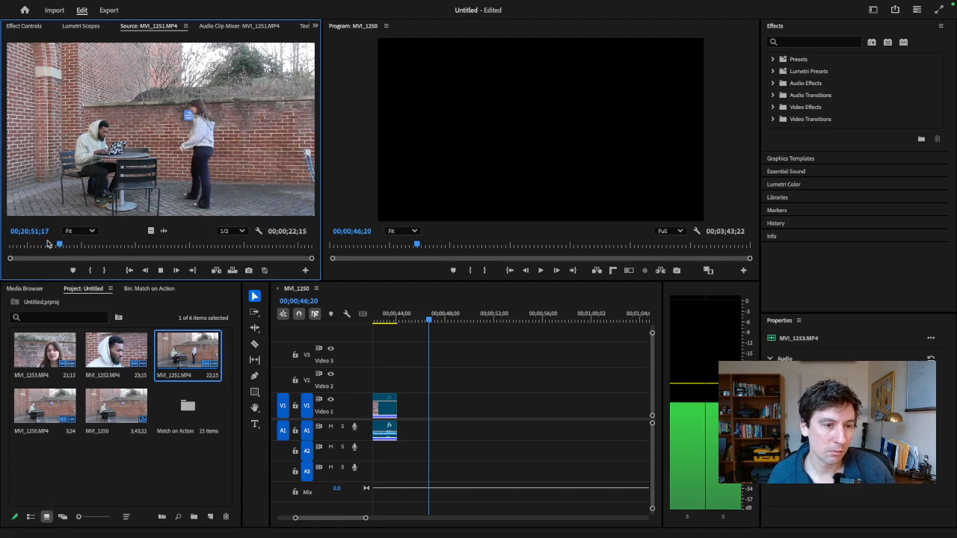
{"action": "key", "text": "space"}
{"action": "mouse_move", "coordinate": [53, 247]}
{"action": "left_mouse_down"}
{"action": "mouse_move", "coordinate": [20, 249]}
{"action": "mouse_move", "coordinate": [94, 250]}
{"action": "mouse_move", "coordinate": [37, 249]}
{"action": "mouse_move", "coordinate": [64, 249]}
{"action": "left_mouse_up"}
{"action": "key", "text": "i"}
- Mark MVI_1251.MP4's Out point at 00;20;53;26 and place the marked range on V1 and A1 at 00;00;46;20
{"action": "key", "text": "space"}
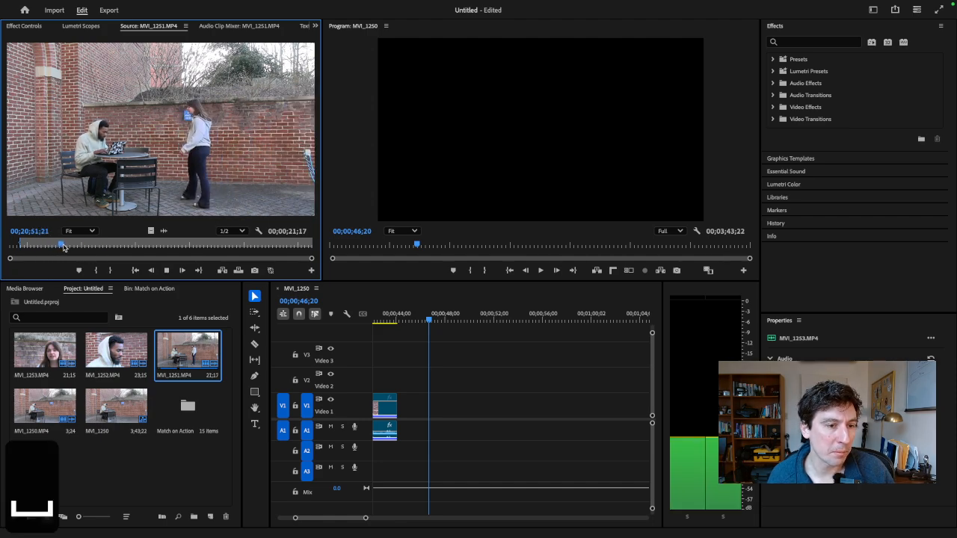
{"action": "key", "text": "space"}
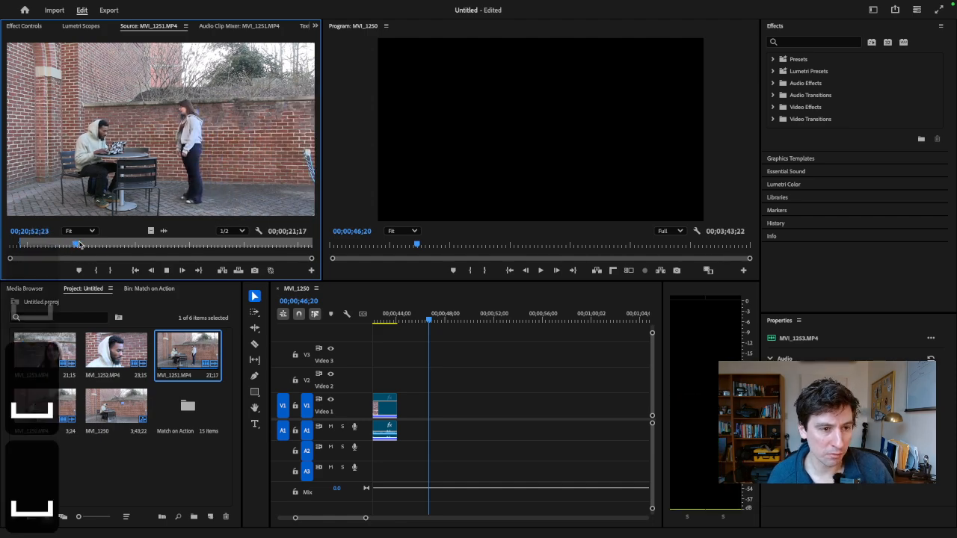
{"action": "key", "text": "space"}
{"action": "key", "text": "o"}
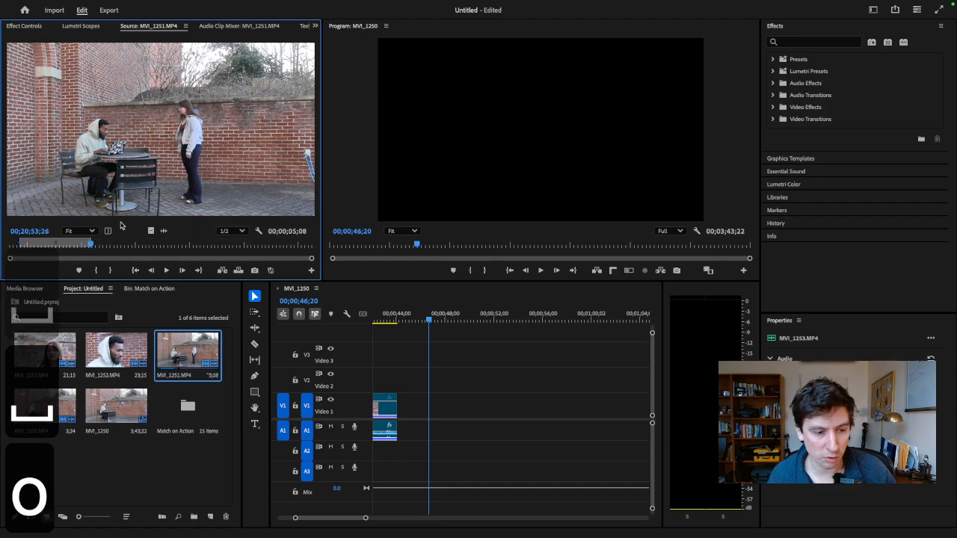
{"action": "left_click_drag", "start_coordinate": [127, 198], "coordinate": [437, 404]}
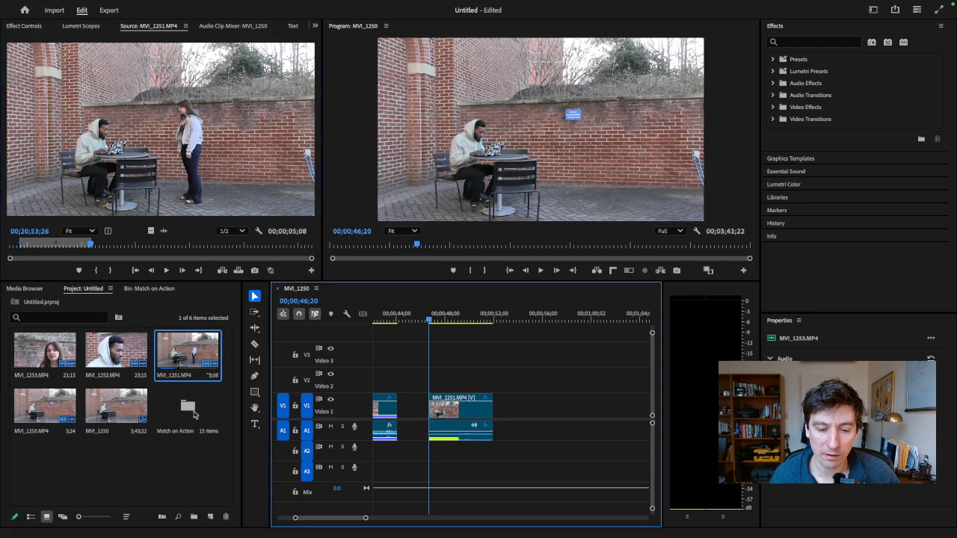
- Preview the placed wide shot and mark an In point near the start of MVI_1253.MP4, just before the woman speaks
{"action": "key", "text": "space"}
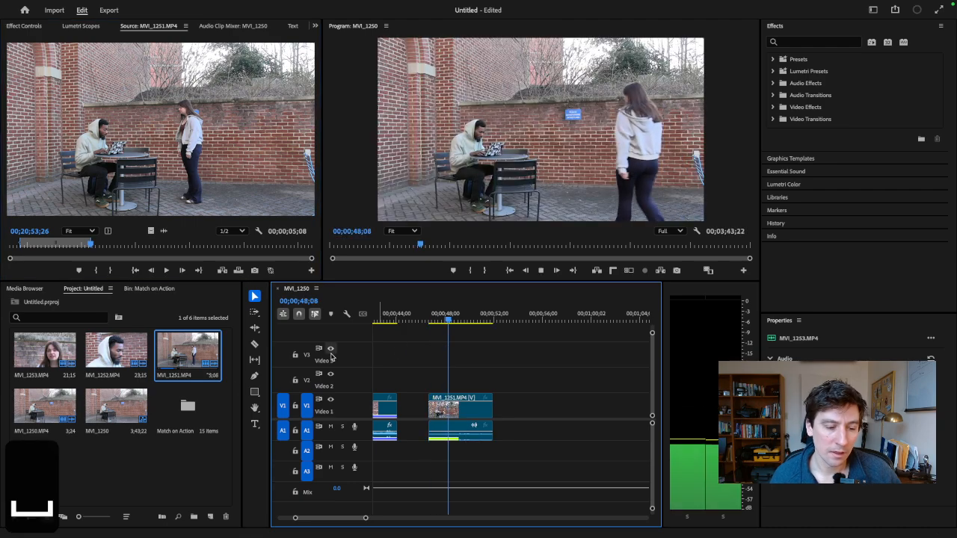
{"action": "key", "text": "space"}
{"action": "double_click", "coordinate": [44, 350]}
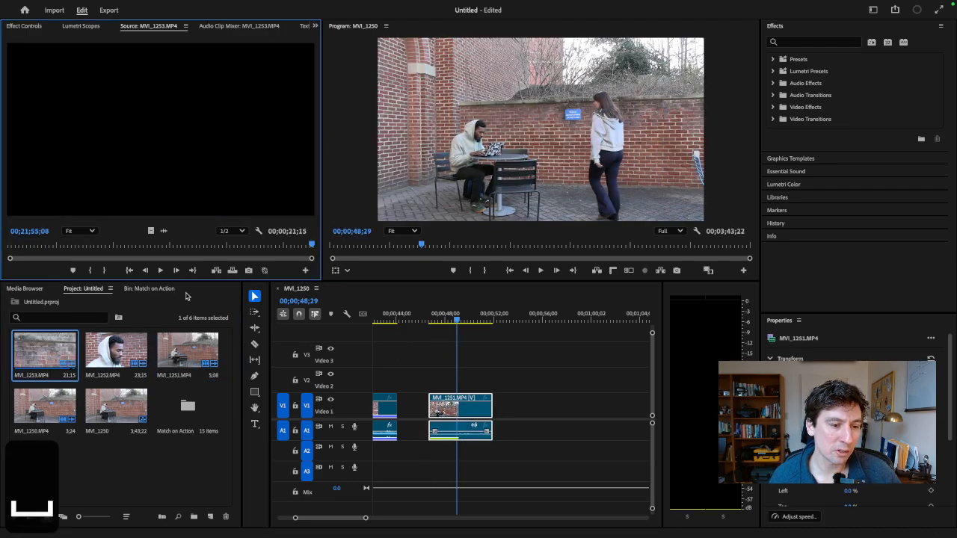
{"action": "left_click_drag", "start_coordinate": [171, 247], "coordinate": [37, 247]}
{"action": "key", "text": "space"}
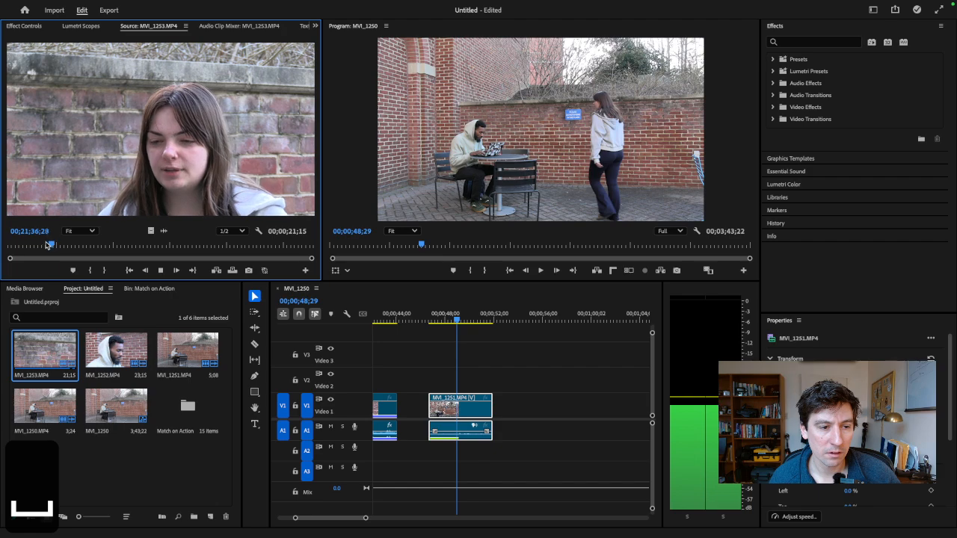
{"action": "left_click", "coordinate": [22, 246]}
{"action": "key", "text": "space"}
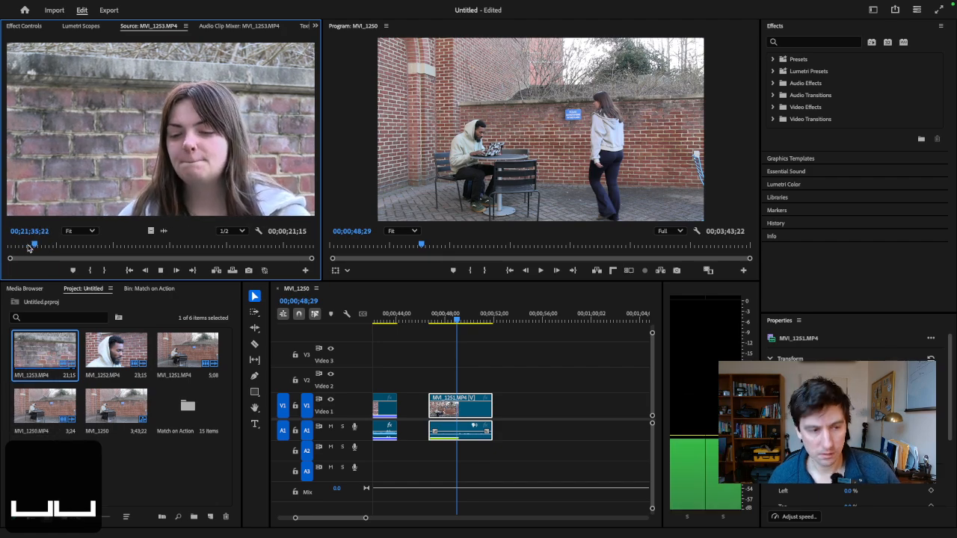
{"action": "key", "text": "i"}
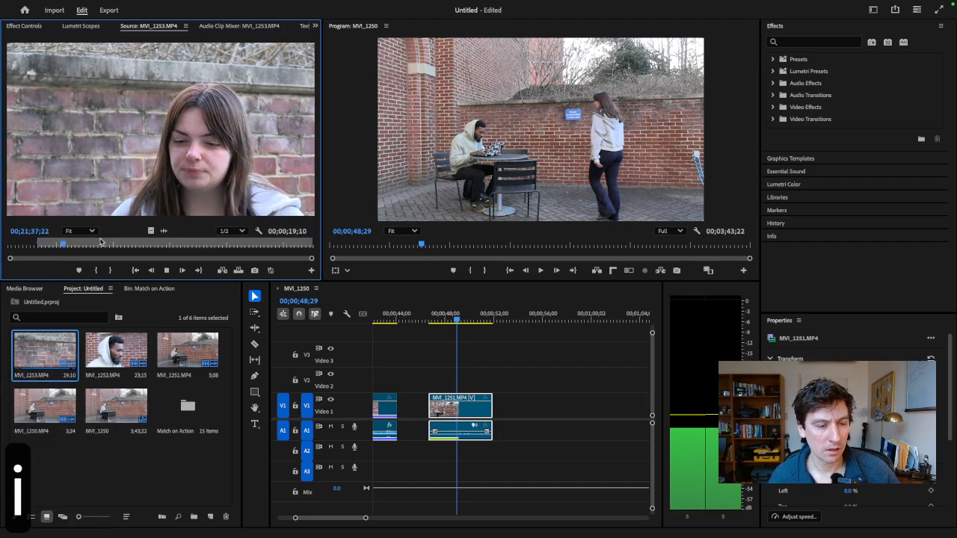
- Mark MVI_1253.MP4's Out point at 00;21;39;17 and place the range on V1 and A1 directly after the wide shot
{"action": "key", "text": "space"}
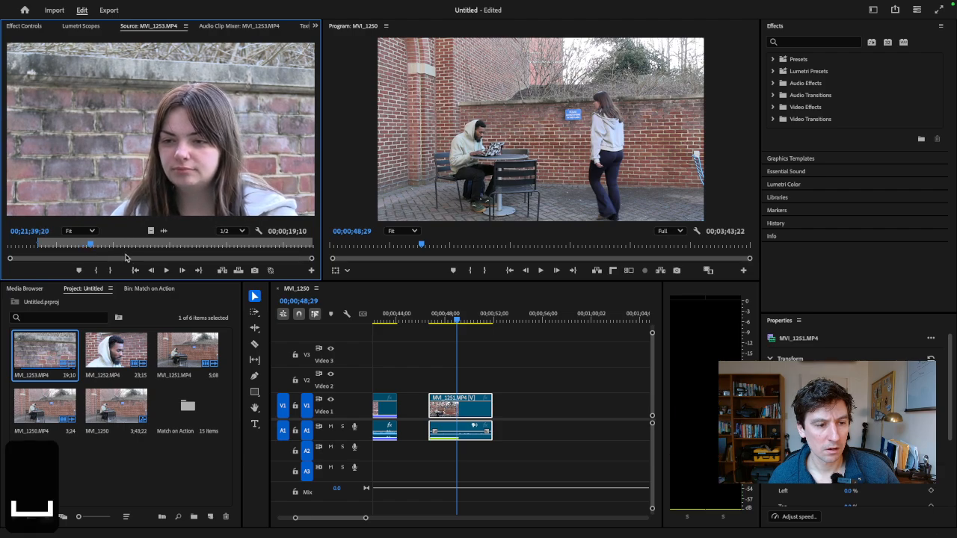
{"action": "left_click", "coordinate": [90, 245]}
{"action": "key", "text": "o"}
{"action": "left_click_drag", "start_coordinate": [145, 188], "coordinate": [495, 411]}
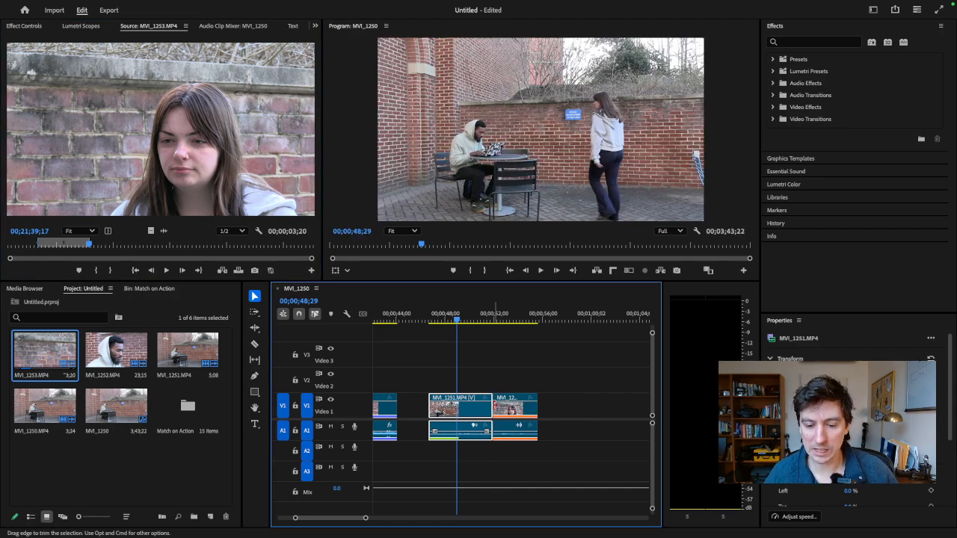
- Play and scrub across the cut from the new wide shot to the woman's close-up
{"action": "left_click", "coordinate": [463, 317]}
{"action": "key", "text": "space"}
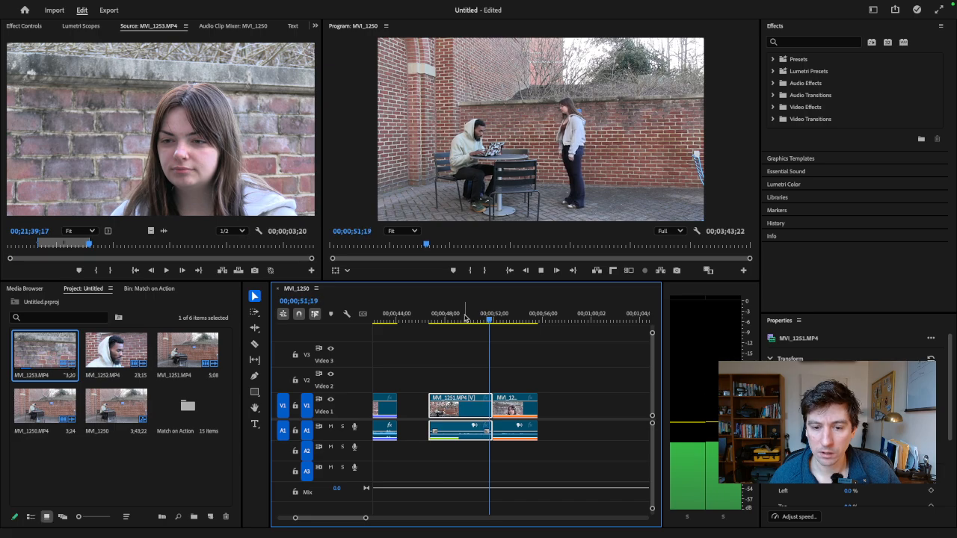
{"action": "left_click", "coordinate": [465, 317]}
{"action": "left_click_drag", "start_coordinate": [464, 320], "coordinate": [493, 332]}
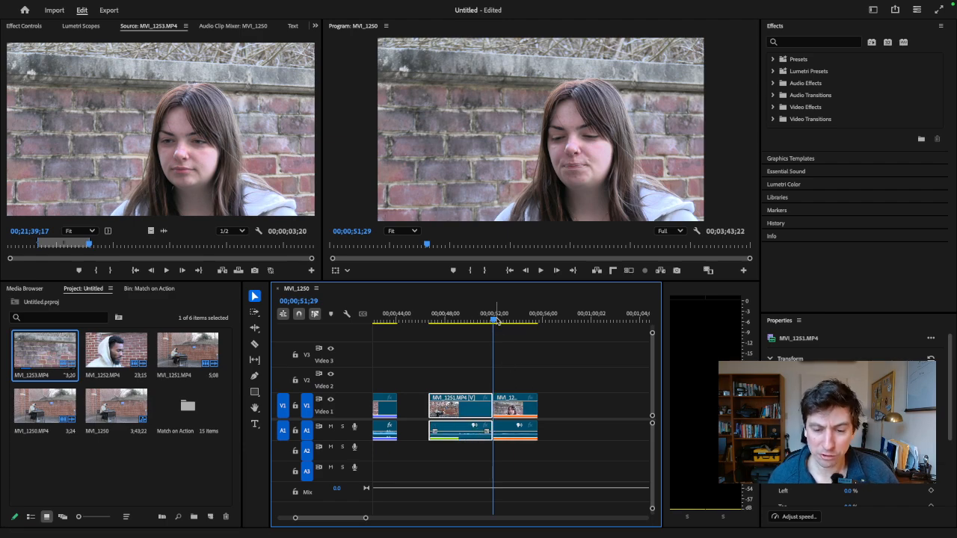
- Adjust the audio volume around the new cut, raising the MVI_1251.MP4 clip to about 5.6 dB
{"action": "left_click", "coordinate": [498, 432]}
{"action": "left_click_drag", "start_coordinate": [520, 441], "coordinate": [482, 436]}
{"action": "mouse_move", "coordinate": [481, 437]}
{"action": "left_mouse_down"}
{"action": "mouse_move", "coordinate": [473, 439]}
{"action": "mouse_move", "coordinate": [488, 436]}
{"action": "left_mouse_up"}
{"action": "key", "text": "equal"}
{"action": "key", "text": "equal"}
{"action": "left_click", "coordinate": [474, 456]}
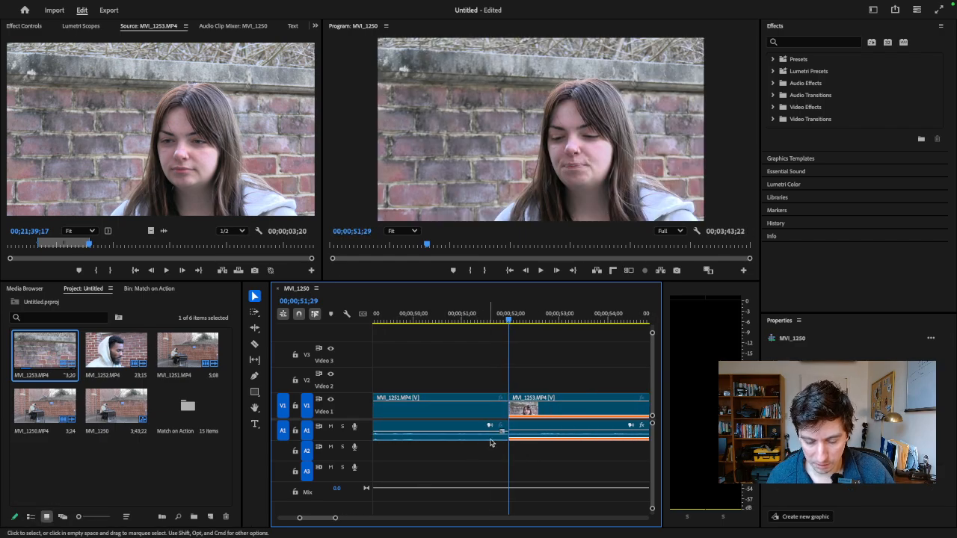
{"action": "left_click", "coordinate": [481, 440]}
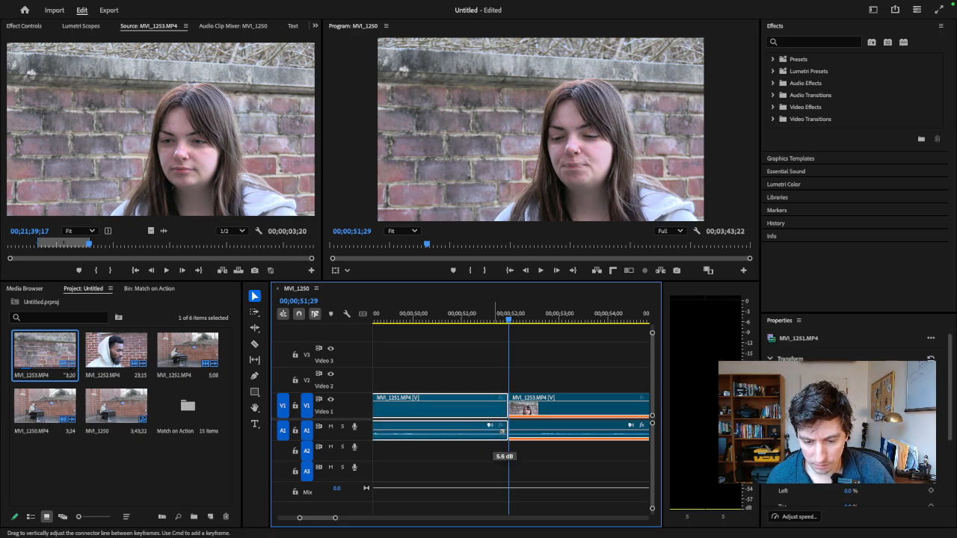
{"action": "key", "text": "minus"}
{"action": "key", "text": "minus"}
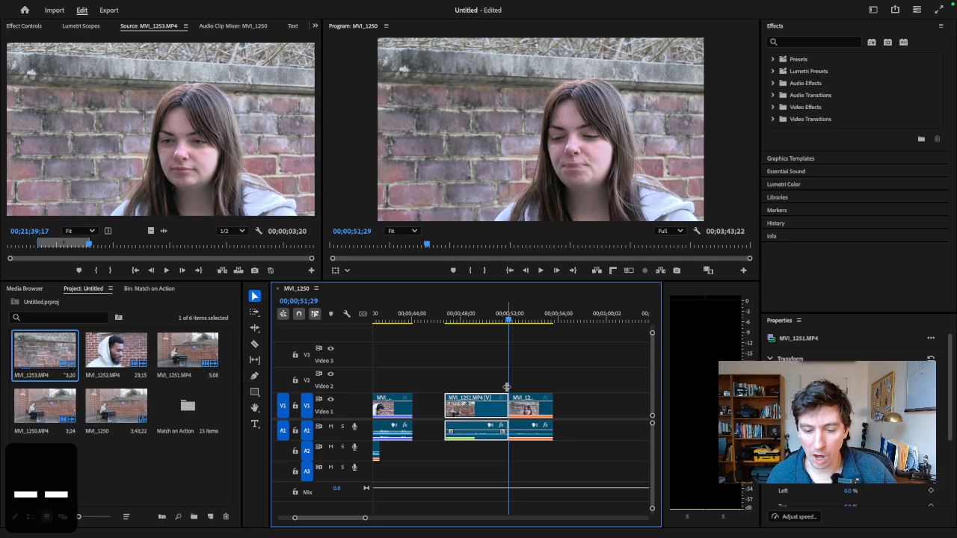
- Replay the newly assembled clips and scrub back to the woman's spoken line at 00;00;52;14
{"action": "left_click", "coordinate": [486, 321]}
{"action": "key", "text": "space"}
{"action": "key", "text": "space"}
{"action": "left_click", "coordinate": [523, 313]}
{"action": "key", "text": "space"}
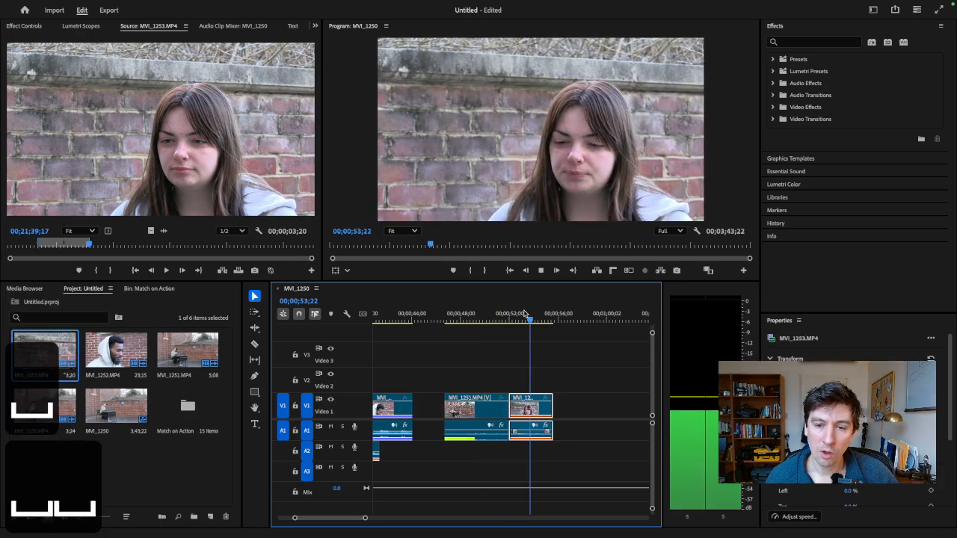
{"action": "left_click_drag", "start_coordinate": [524, 313], "coordinate": [506, 317]}
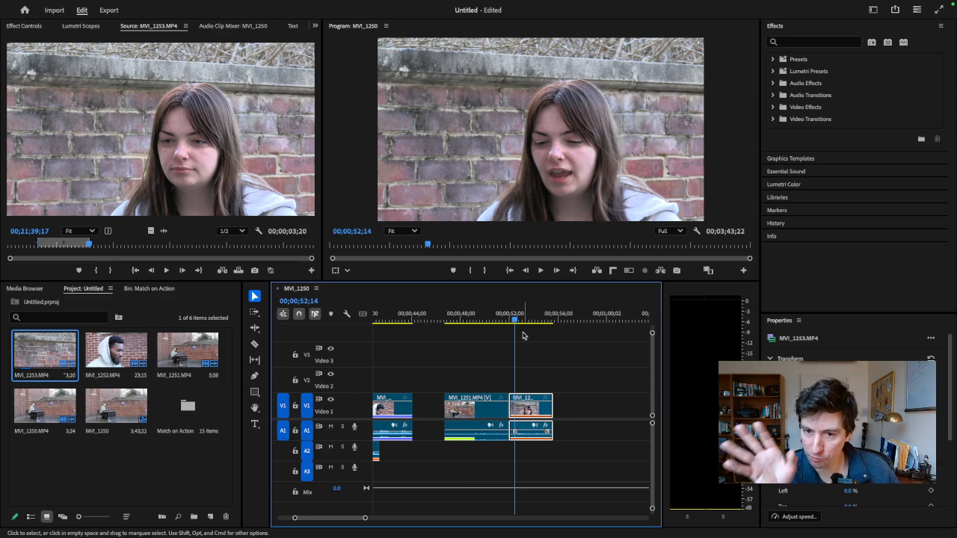
- Move the video of the woman's MVI_1253.MP4 close-up from V1 up to V2, keeping its audio on A1
{"action": "left_click", "coordinate": [496, 320]}
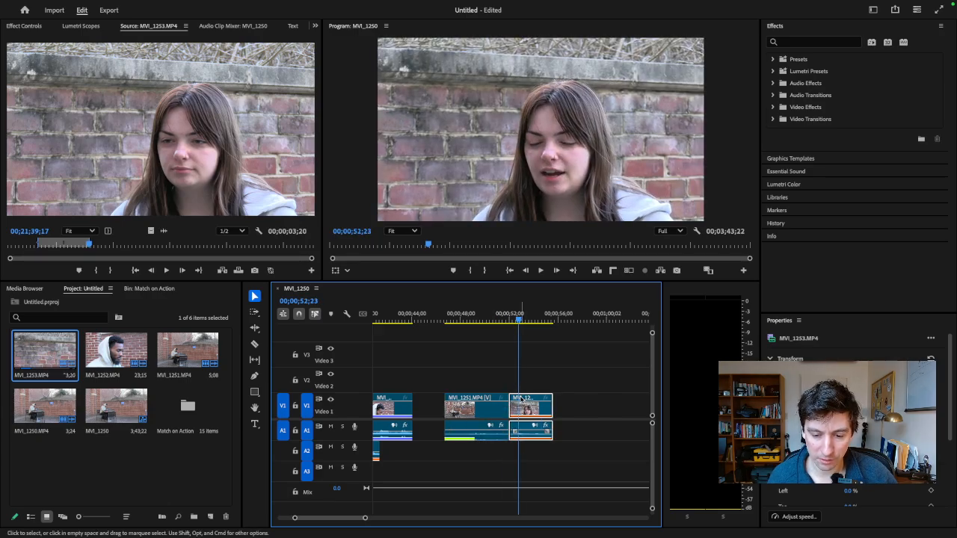
{"action": "left_click_drag", "start_coordinate": [521, 398], "coordinate": [538, 372]}
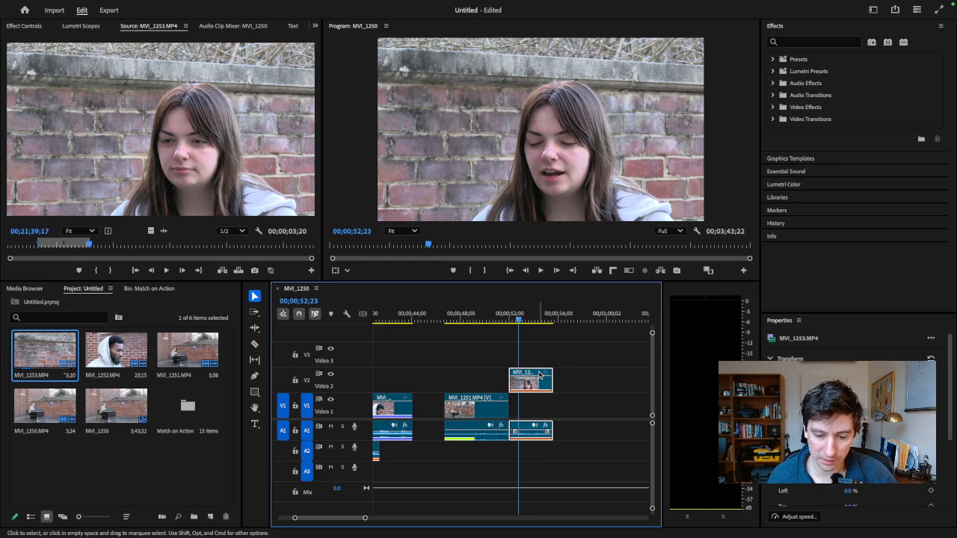
{"action": "left_click_drag", "start_coordinate": [540, 376], "coordinate": [527, 380]}
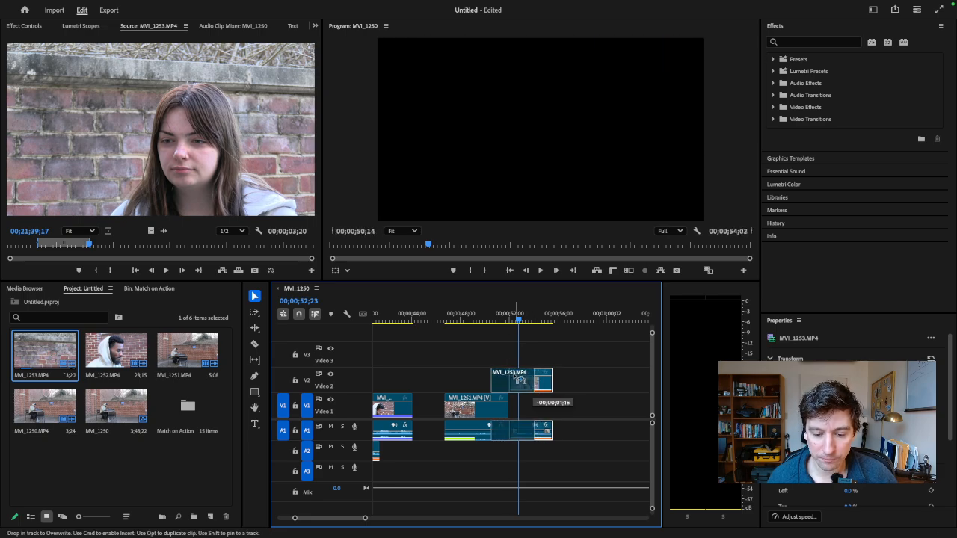
{"action": "left_click_drag", "start_coordinate": [533, 379], "coordinate": [532, 379]}
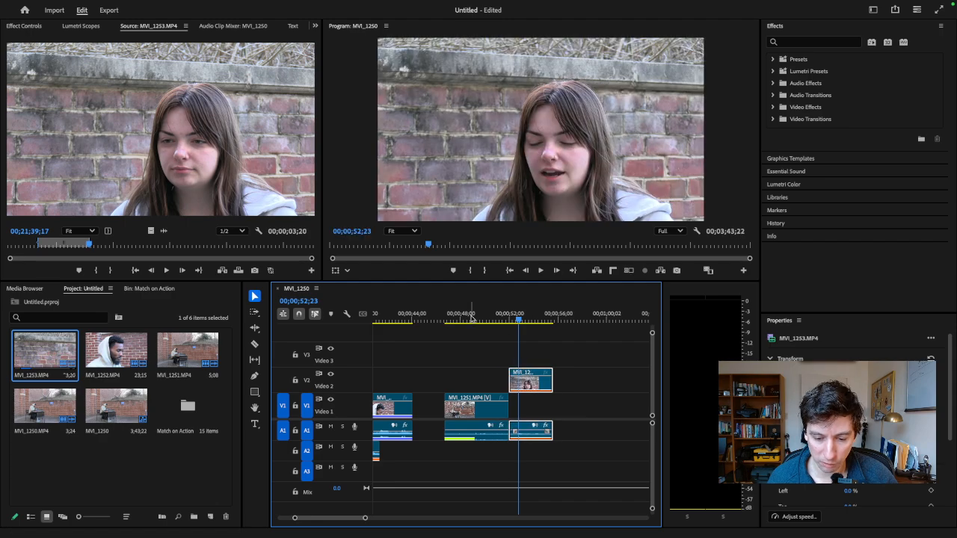
- Find the woman's turn in the wide shot, slide the V2 close-up earlier to about 00;00;49;04, and play the overlap
{"action": "left_click", "coordinate": [471, 322]}
{"action": "key", "text": "space"}
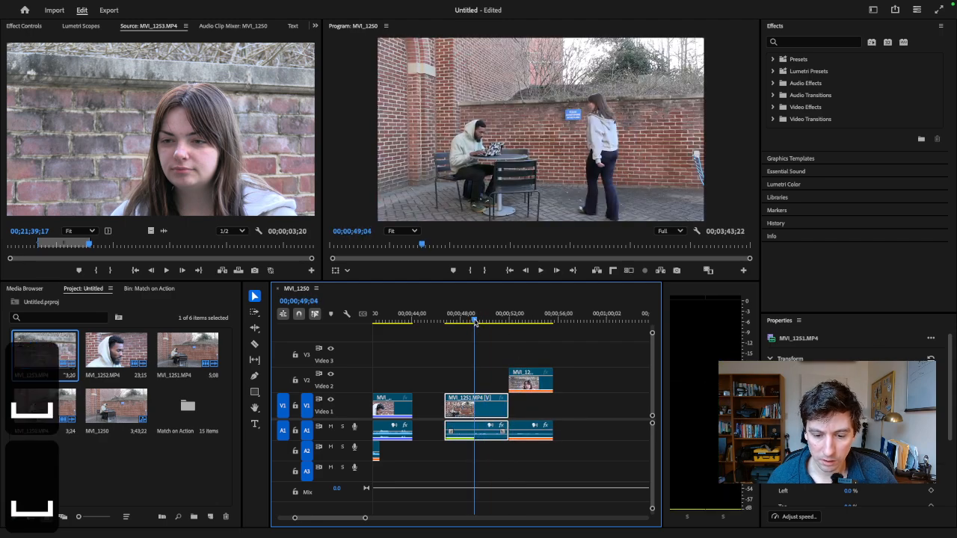
{"action": "key", "text": "space"}
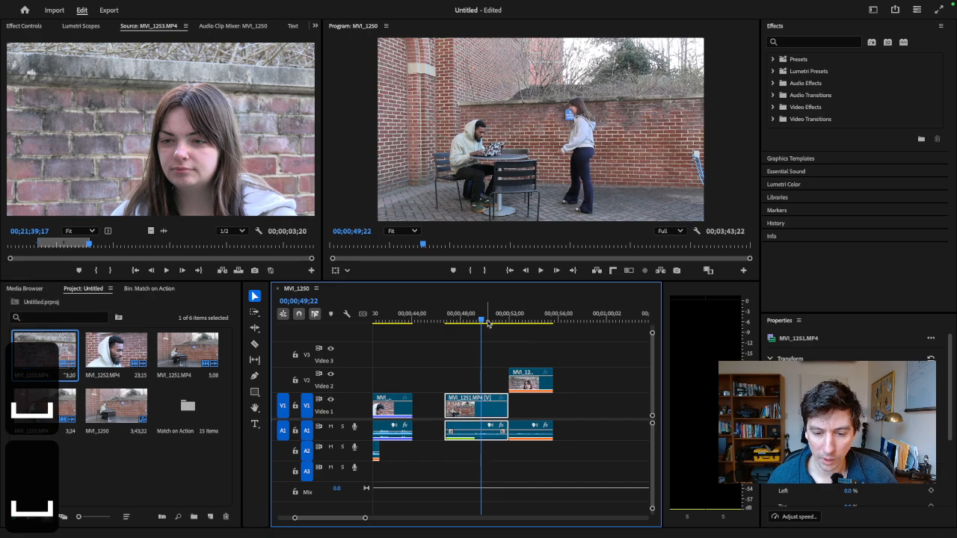
{"action": "left_click", "coordinate": [474, 322]}
{"action": "left_click_drag", "start_coordinate": [535, 373], "coordinate": [504, 377]}
{"action": "left_click", "coordinate": [446, 321]}
{"action": "key", "text": "space"}
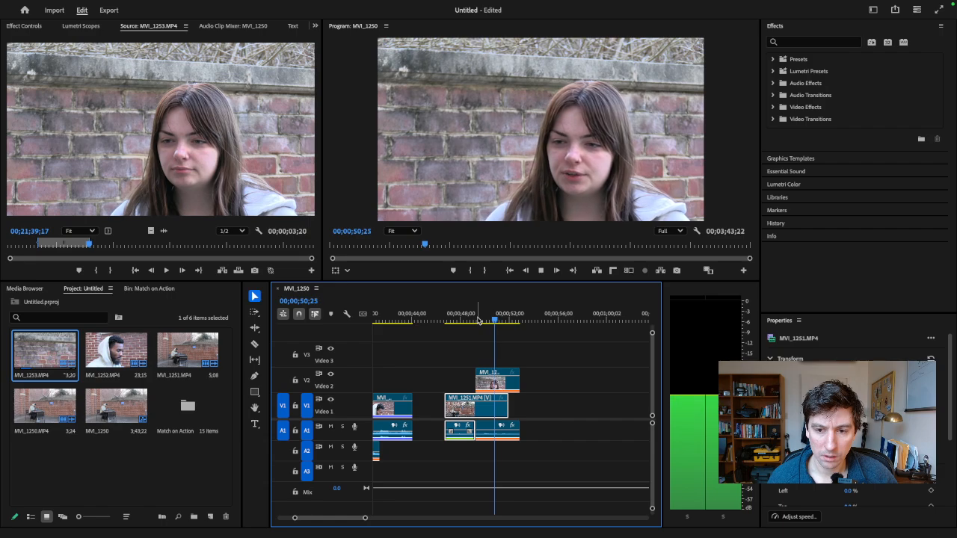
- Undo the last slide, reposition the close-up over the end of MVI_1251.MP4 at about 00;00;49;04, and replay the overlap
{"action": "key", "text": "super+z"}
{"action": "left_click_drag", "start_coordinate": [529, 374], "coordinate": [508, 383]}
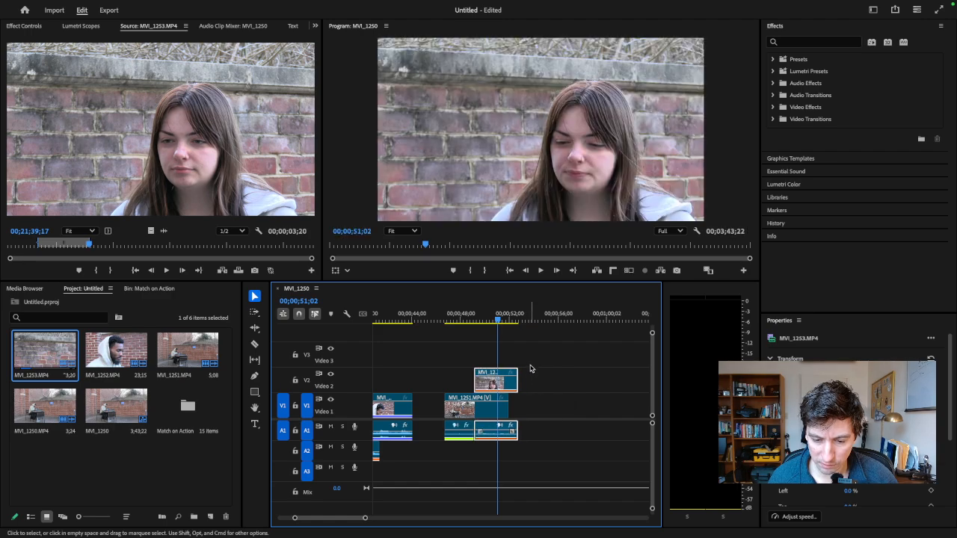
{"action": "left_click_drag", "start_coordinate": [470, 319], "coordinate": [454, 318]}
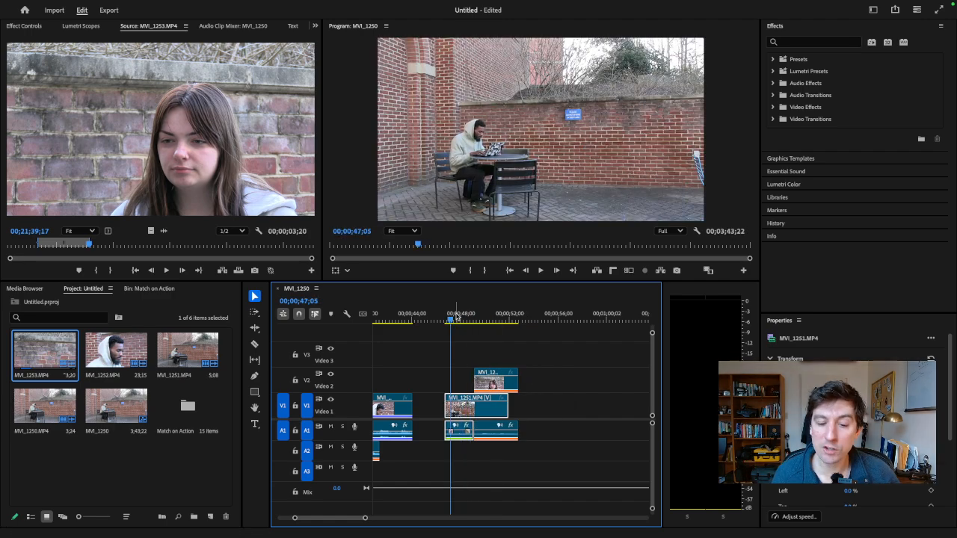
{"action": "key", "text": "space"}
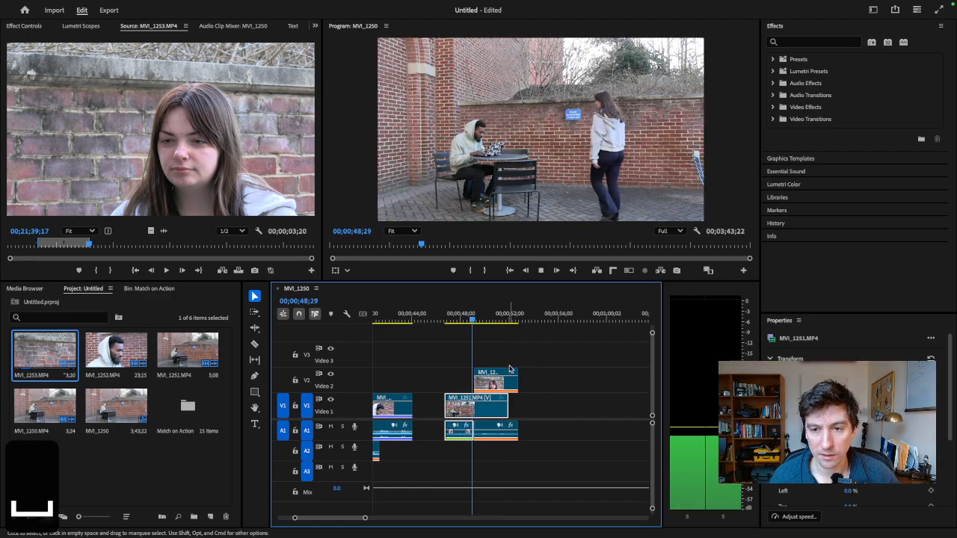
{"action": "key", "text": "space"}
{"action": "left_click_drag", "start_coordinate": [476, 320], "coordinate": [486, 327]}
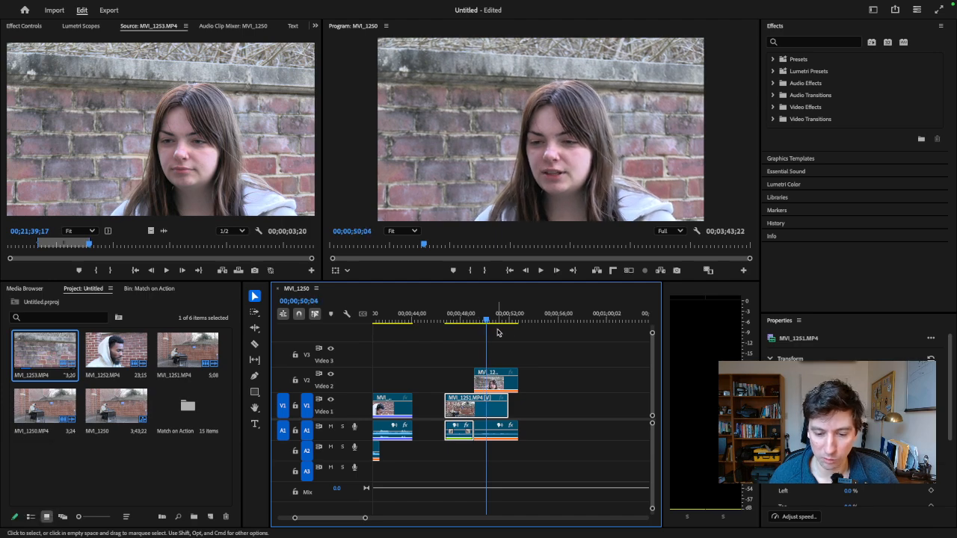
- Unlink the V2 close-up's video from its audio and select the A1 audio on its own
{"action": "left_click", "coordinate": [542, 406]}
{"action": "left_click", "coordinate": [506, 383]}
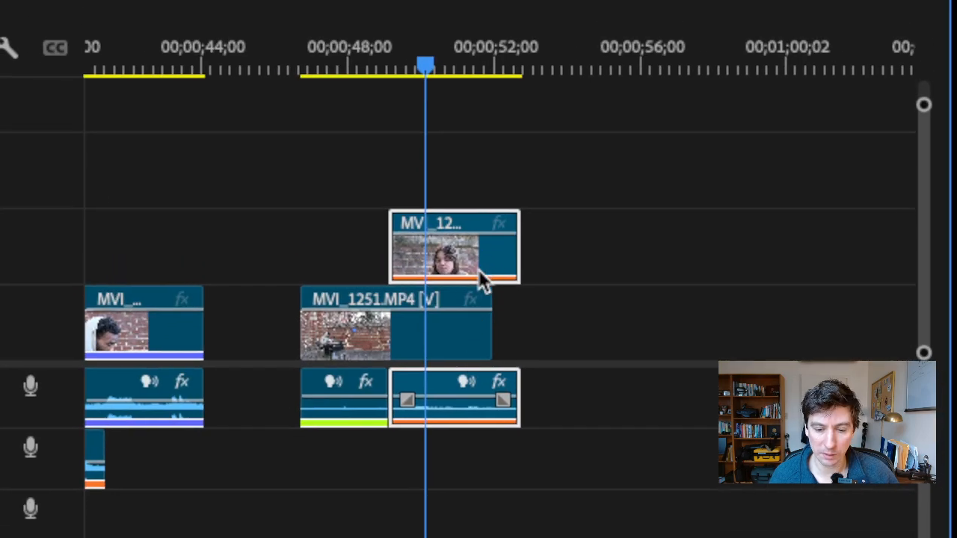
{"action": "right_click", "coordinate": [479, 274]}
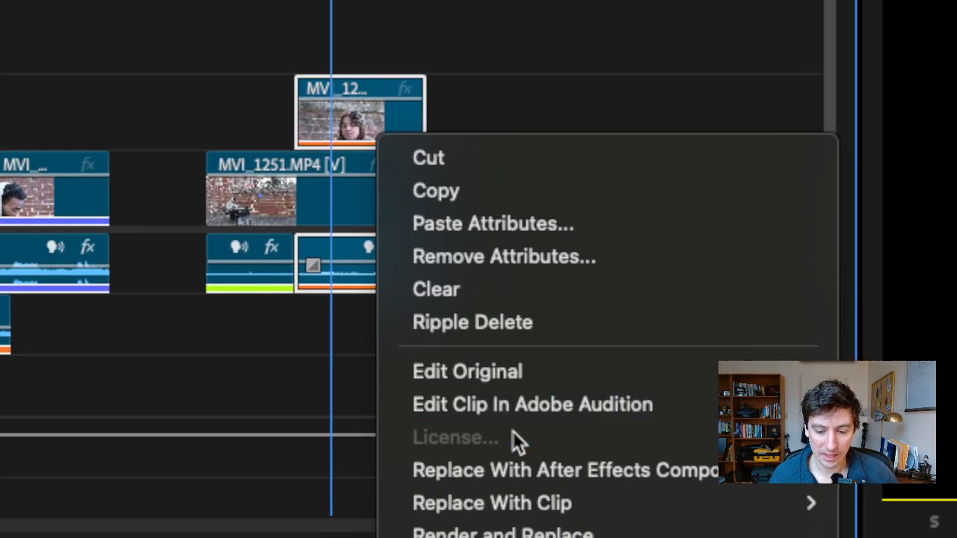
{"action": "mouse_move", "coordinate": [477, 522]}
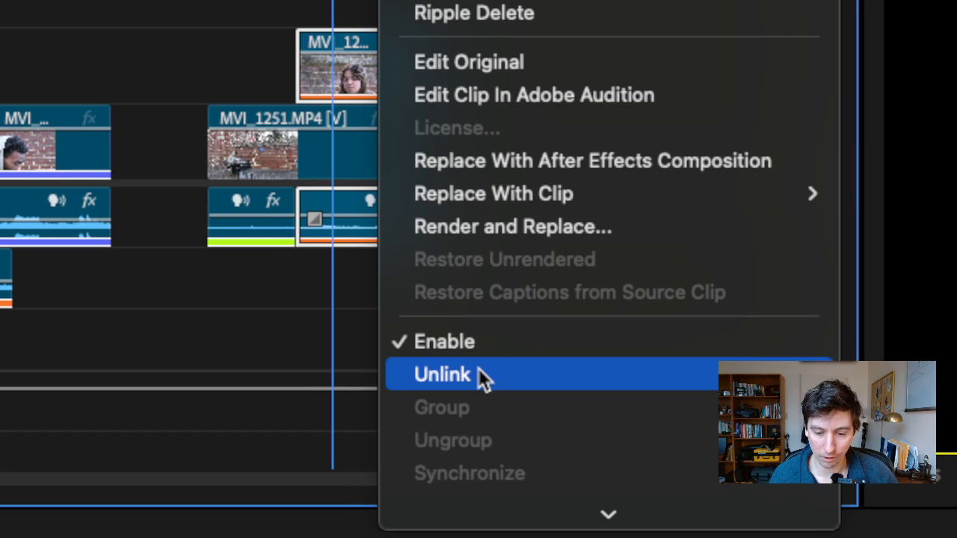
{"action": "left_click", "coordinate": [479, 374]}
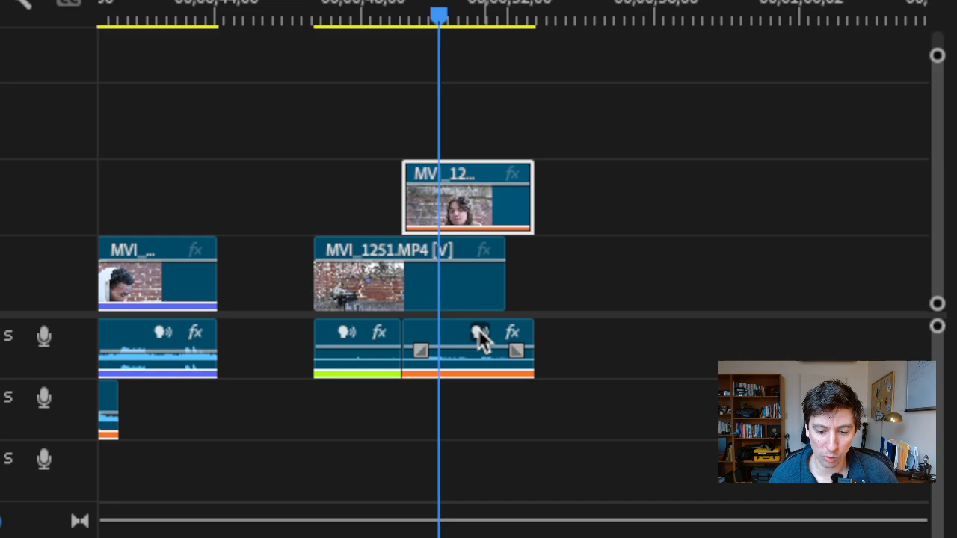
{"action": "left_click", "coordinate": [482, 340]}
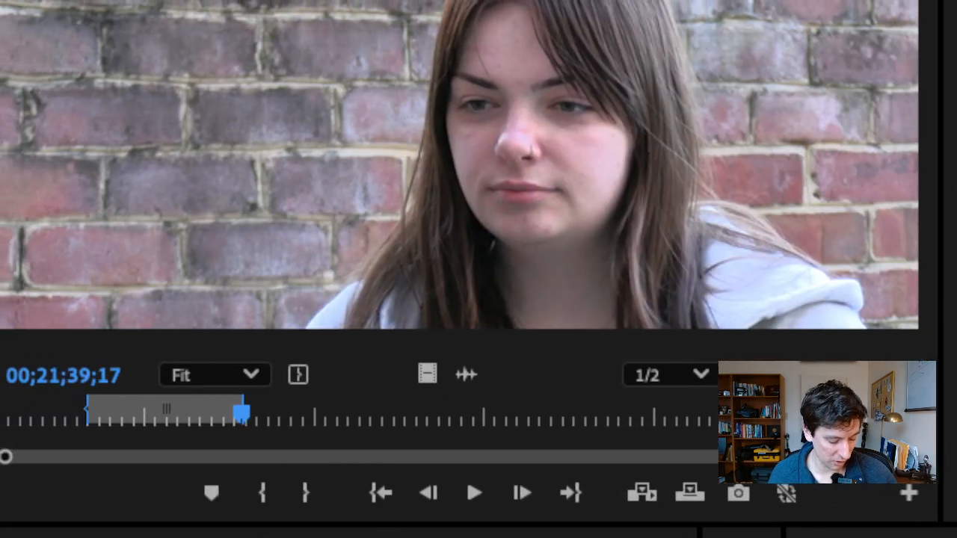
- Try trimming the starts of the close-up's audio and video separately, and undo both trims
{"action": "key", "text": "super+1"}
{"action": "left_click_drag", "start_coordinate": [495, 321], "coordinate": [480, 336]}
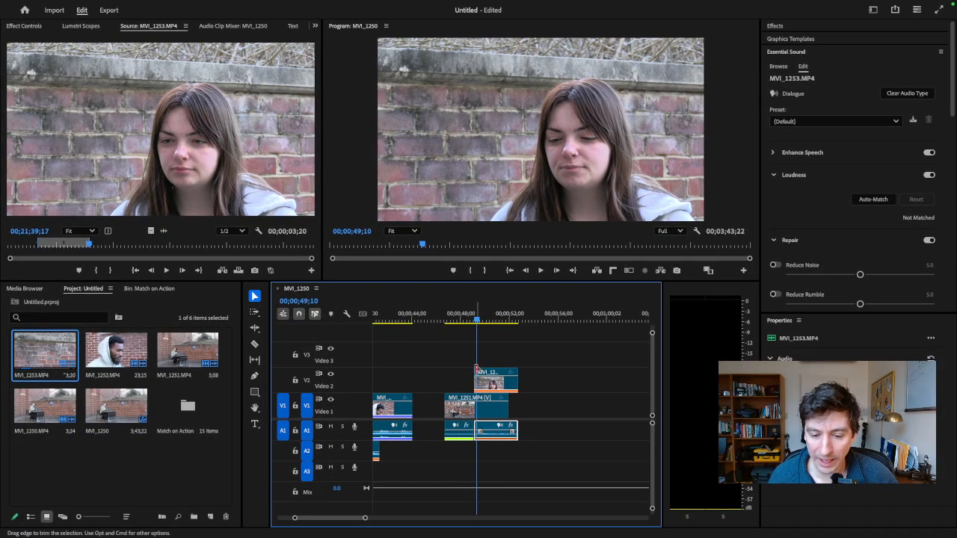
{"action": "left_click", "coordinate": [478, 380]}
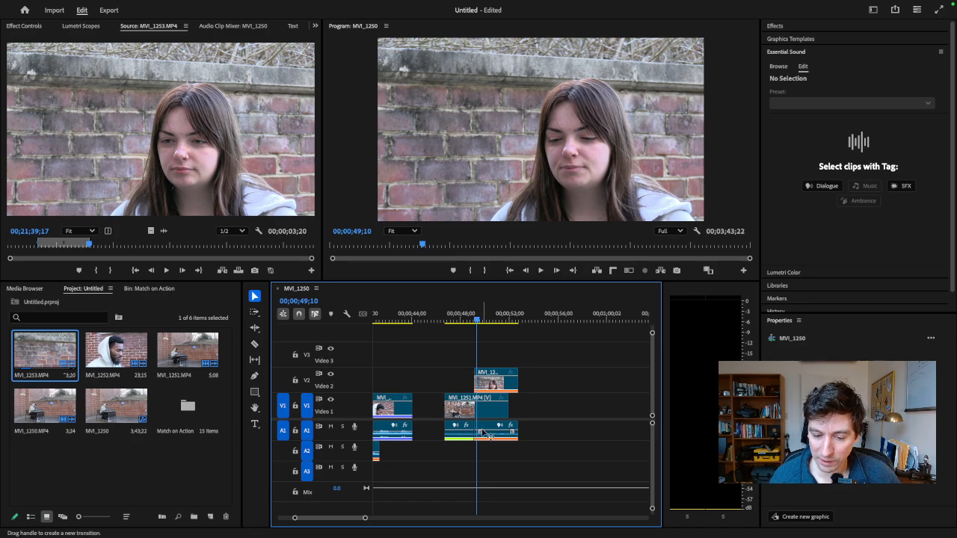
{"action": "left_click", "coordinate": [487, 428]}
{"action": "left_click_drag", "start_coordinate": [477, 427], "coordinate": [484, 425]}
{"action": "key", "text": "super+z"}
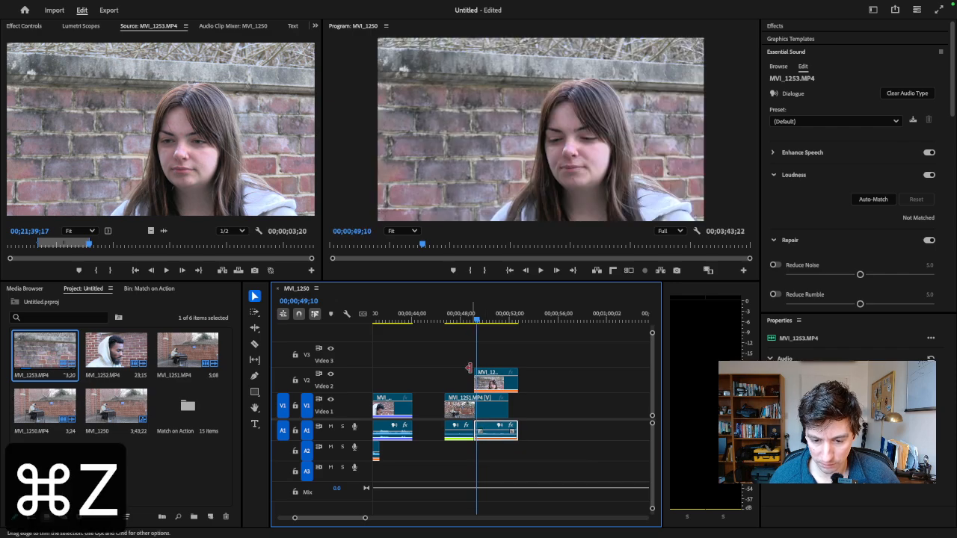
{"action": "left_click_drag", "start_coordinate": [476, 380], "coordinate": [480, 381]}
{"action": "key", "text": "super+z"}
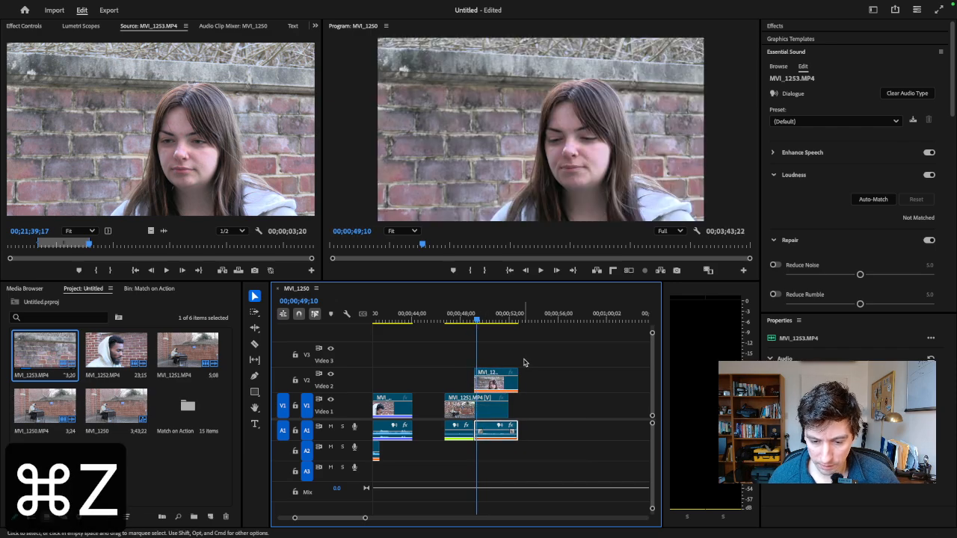
- Play the start of the woman's line and trim both the close-up's video and audio to begin at 00;00;49;16
{"action": "left_click_drag", "start_coordinate": [526, 356], "coordinate": [516, 434]}
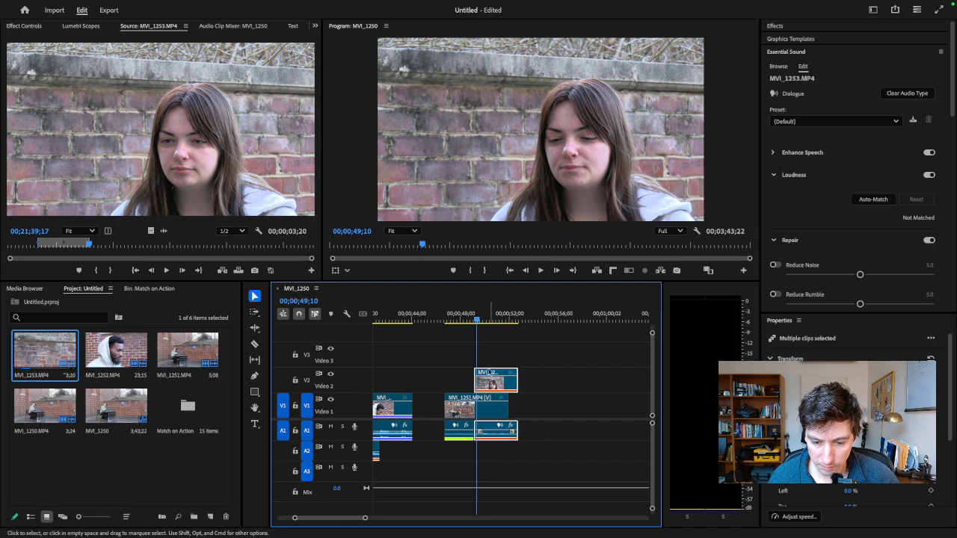
{"action": "left_click_drag", "start_coordinate": [476, 321], "coordinate": [473, 321]}
{"action": "key", "text": "space"}
{"action": "key", "text": "space"}
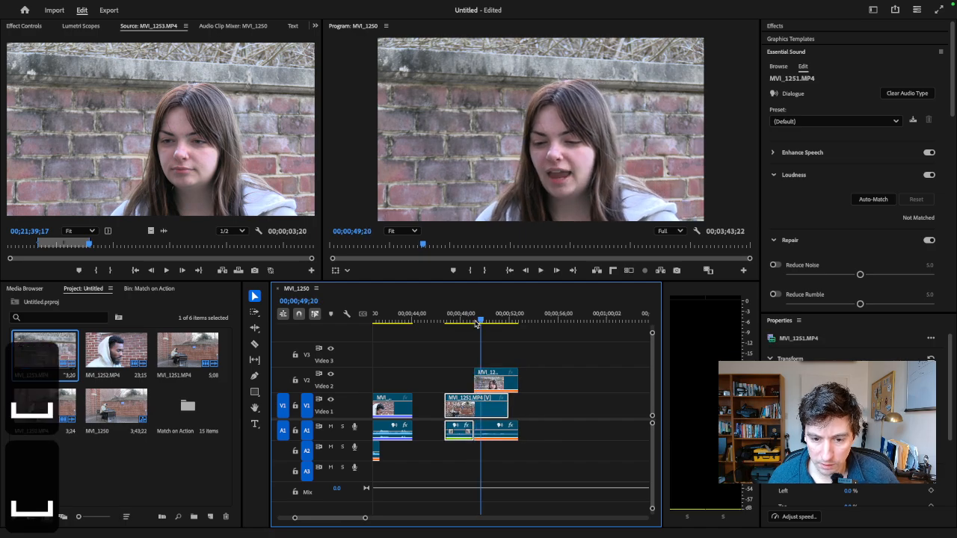
{"action": "key", "text": "space"}
{"action": "left_click_drag", "start_coordinate": [477, 371], "coordinate": [482, 372]}
{"action": "left_click_drag", "start_coordinate": [479, 424], "coordinate": [480, 424]}
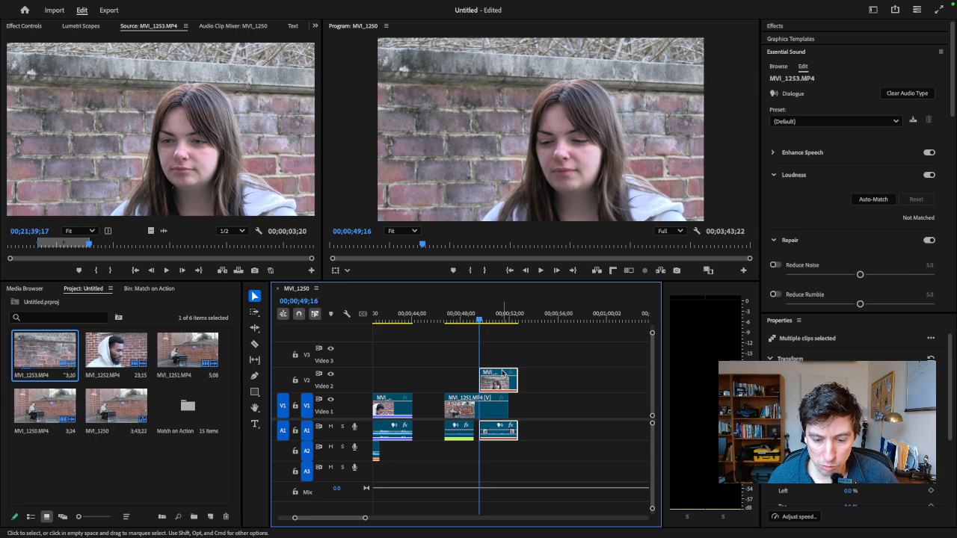
- Slide the close-up's video and audio back against the wide shot's audio, and trim only the video's start to about 00;00;50;11
{"action": "left_click_drag", "start_coordinate": [503, 374], "coordinate": [490, 371]}
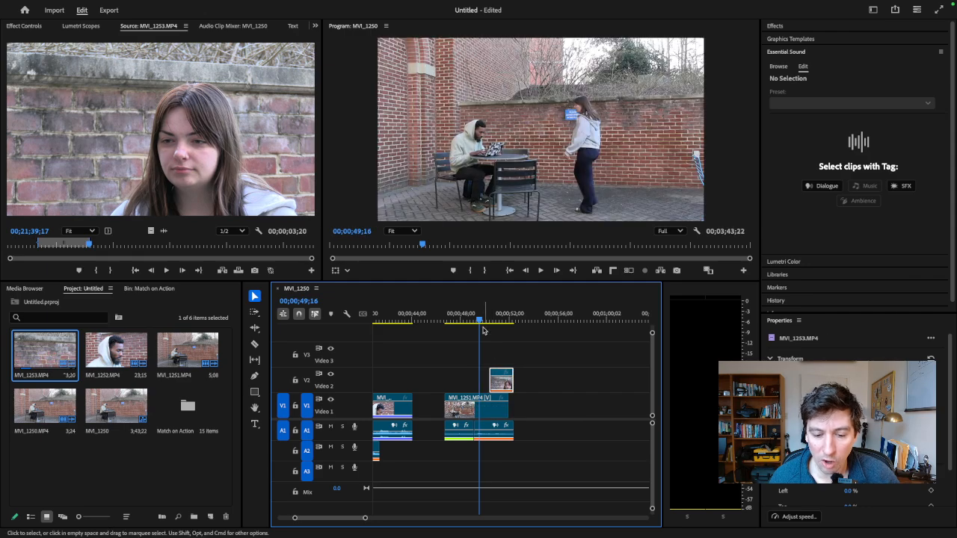
{"action": "mouse_move", "coordinate": [483, 321]}
{"action": "left_mouse_down"}
{"action": "mouse_move", "coordinate": [459, 321]}
{"action": "mouse_move", "coordinate": [477, 321]}
{"action": "left_mouse_up"}
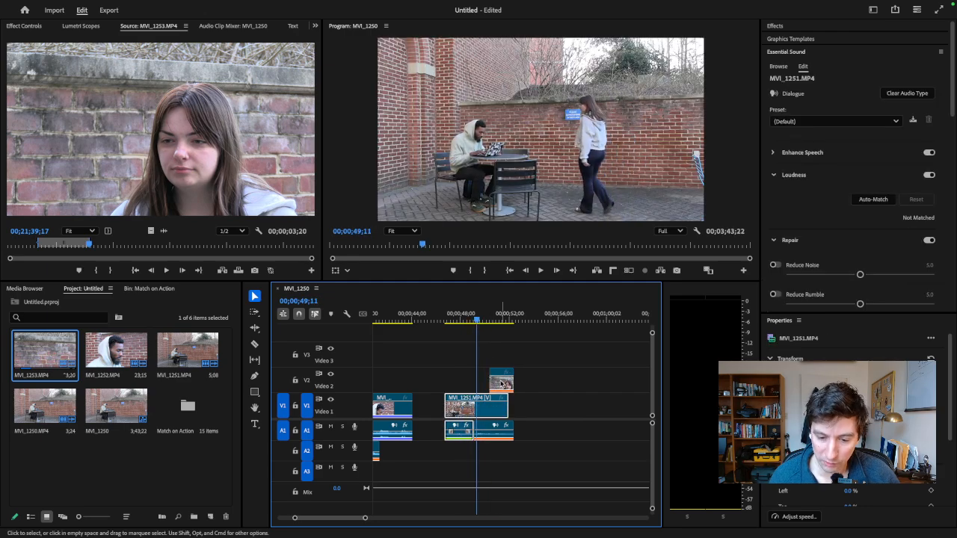
{"action": "left_click_drag", "start_coordinate": [510, 398], "coordinate": [511, 397]}
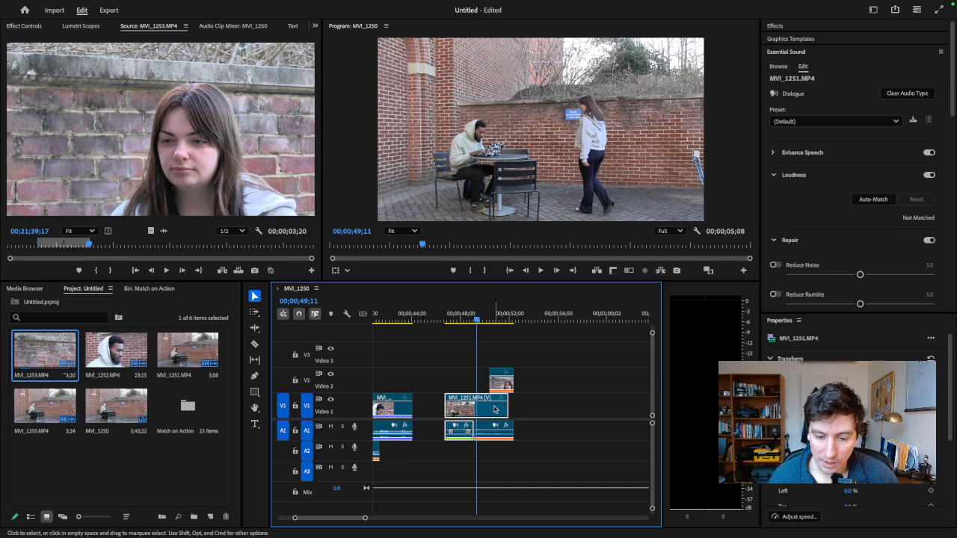
- Play and scrub the wide shot into the close-up to check the woman's voice leading in before her picture
{"action": "left_click", "coordinate": [453, 318]}
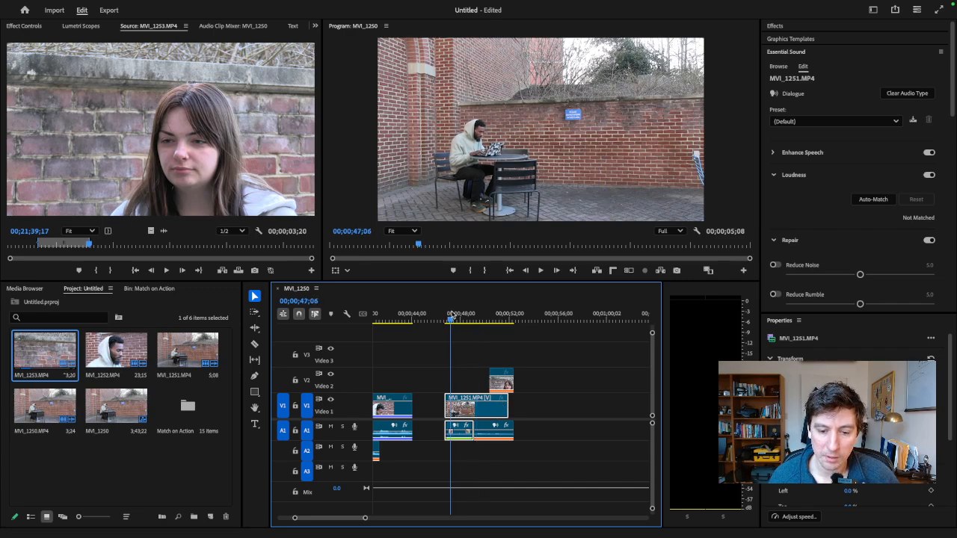
{"action": "key", "text": "space"}
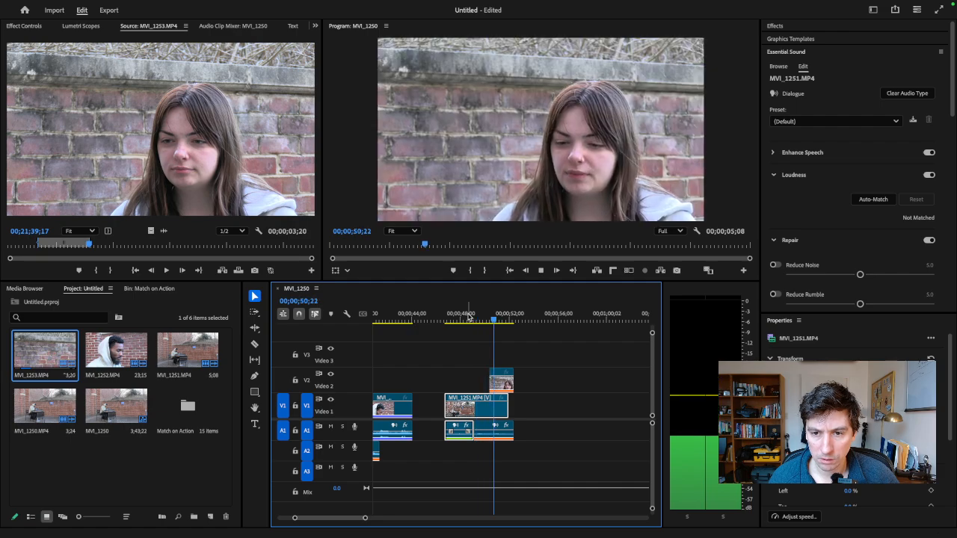
{"action": "key", "text": "space"}
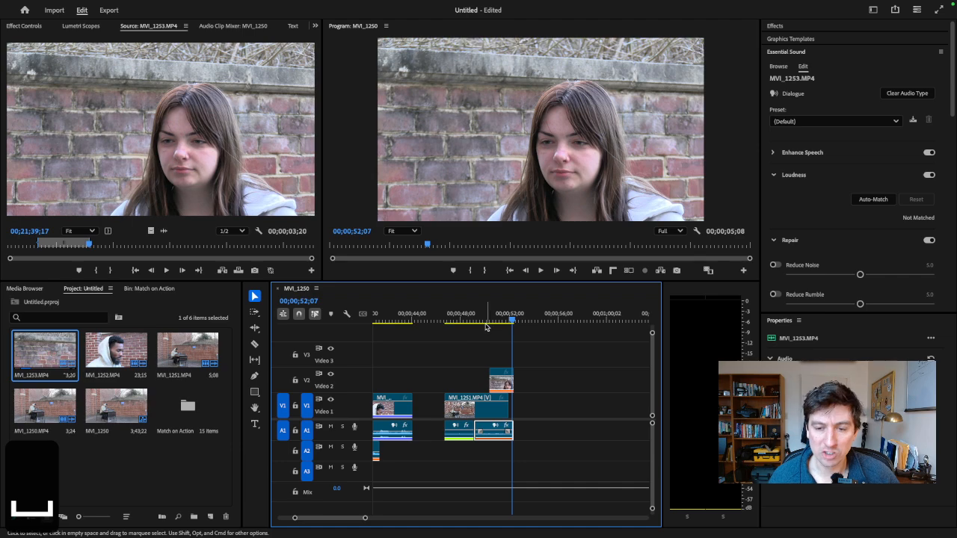
{"action": "left_click_drag", "start_coordinate": [495, 323], "coordinate": [482, 319]}
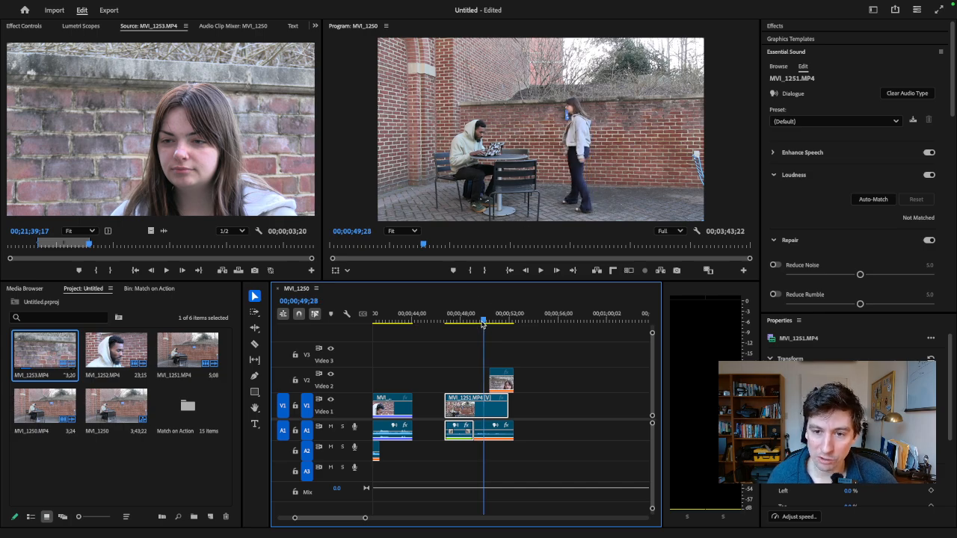
{"action": "left_click_drag", "start_coordinate": [487, 325], "coordinate": [457, 324]}
{"action": "key", "text": "space"}
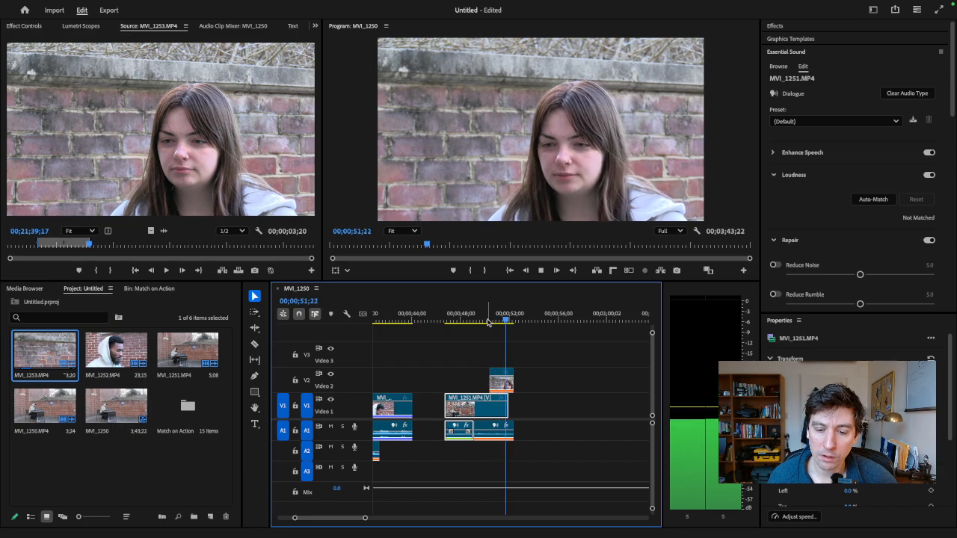
{"action": "key", "text": "space"}
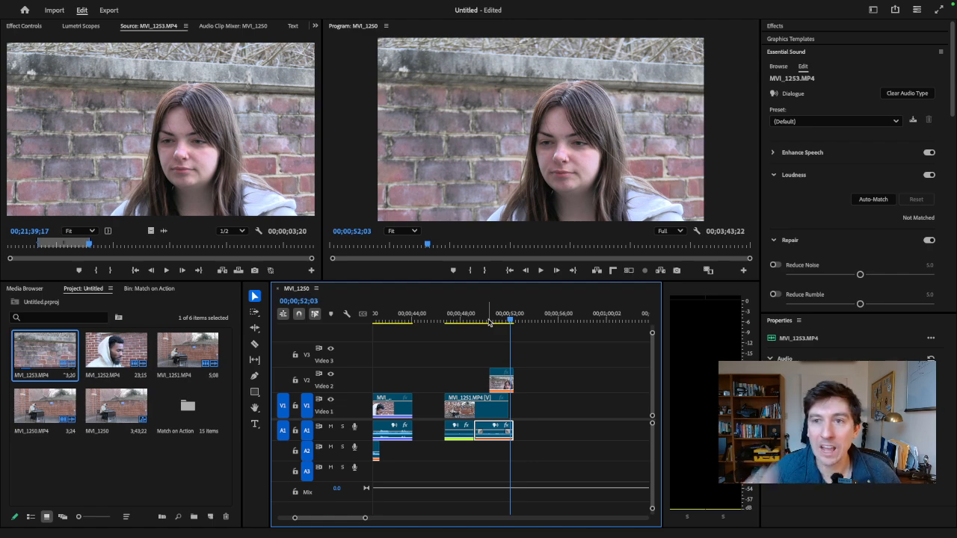
{"action": "mouse_move", "coordinate": [506, 320]}
{"action": "left_mouse_down"}
{"action": "mouse_move", "coordinate": [478, 321]}
{"action": "mouse_move", "coordinate": [510, 322]}
{"action": "left_mouse_up"}
- Open the man's close-up MVI_1252.MP4 as the source and mark an in point shortly after 00;21;15;00
{"action": "key", "text": "minus"}
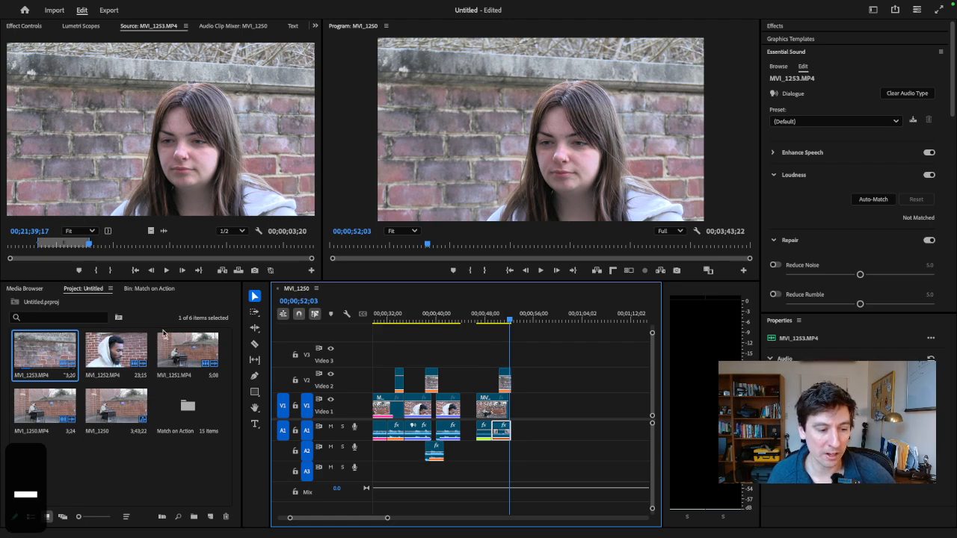
{"action": "double_click", "coordinate": [128, 354]}
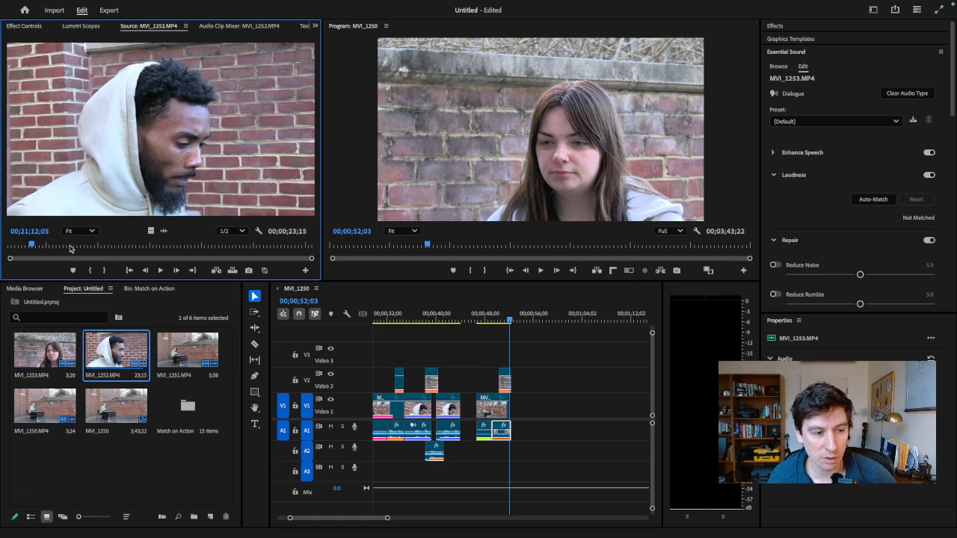
{"action": "key", "text": "space"}
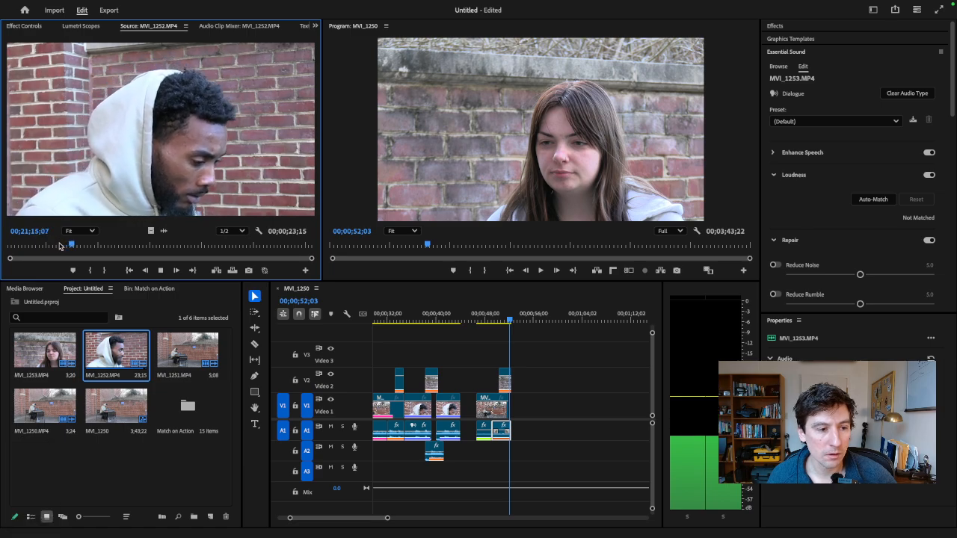
{"action": "key", "text": "space"}
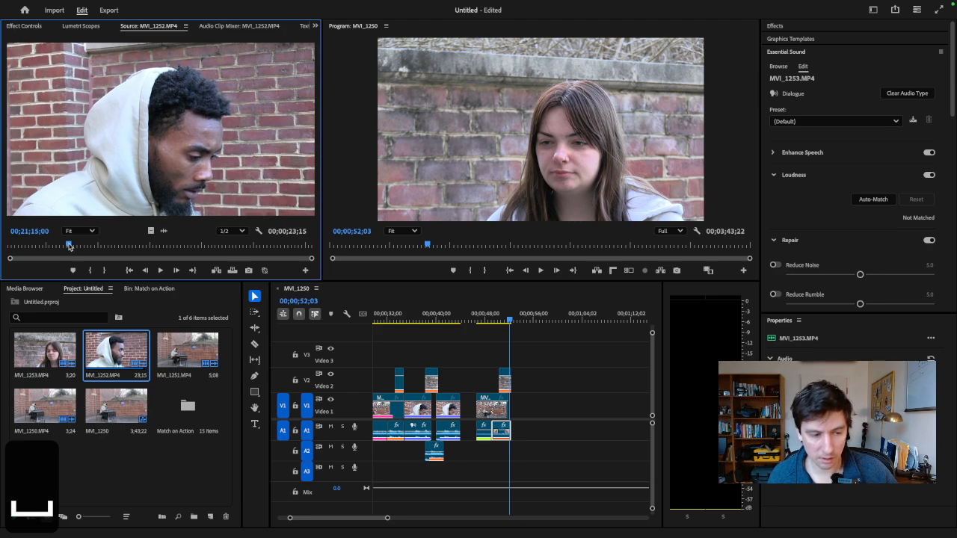
{"action": "left_click_drag", "start_coordinate": [68, 247], "coordinate": [56, 246]}
{"action": "key", "text": "space"}
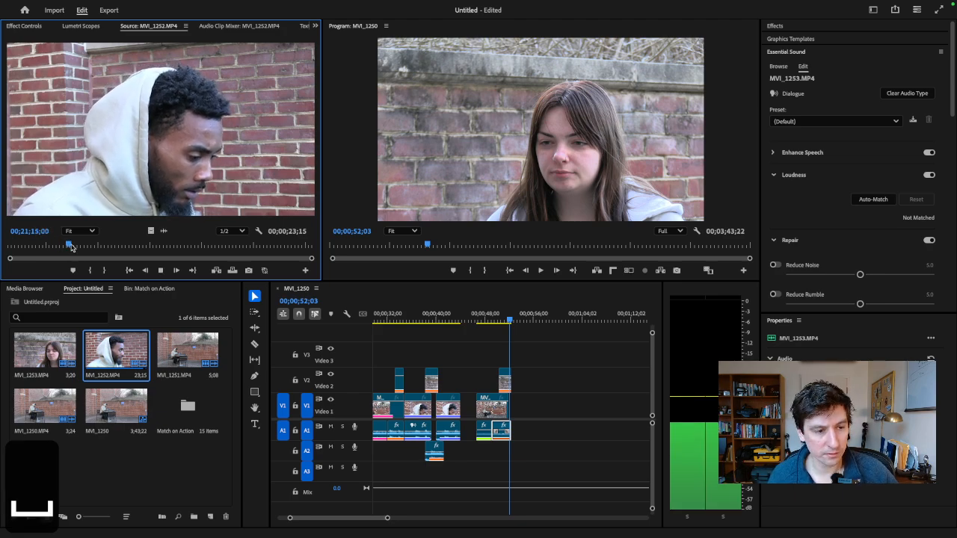
{"action": "key", "text": "i"}
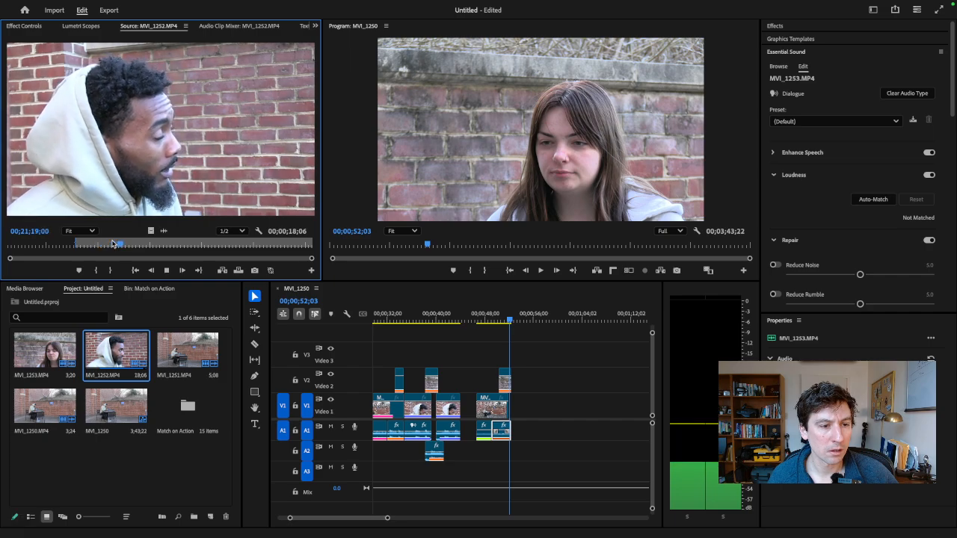
- Play to the end of the man's line in MVI_1252.MP4 and mark the out point at 00;21;20;07
{"action": "key", "text": "space"}
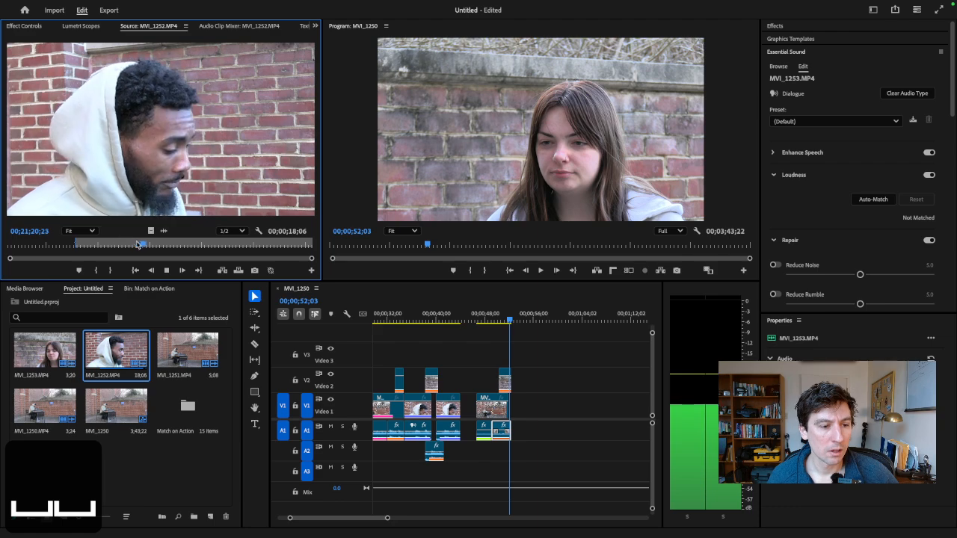
{"action": "key", "text": "space"}
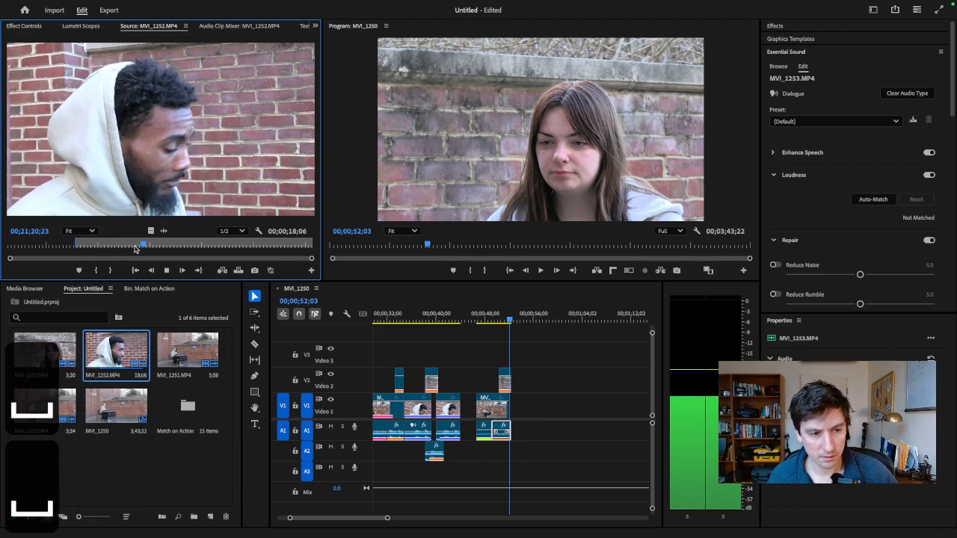
{"action": "left_click_drag", "start_coordinate": [134, 248], "coordinate": [131, 249]}
{"action": "key", "text": "space"}
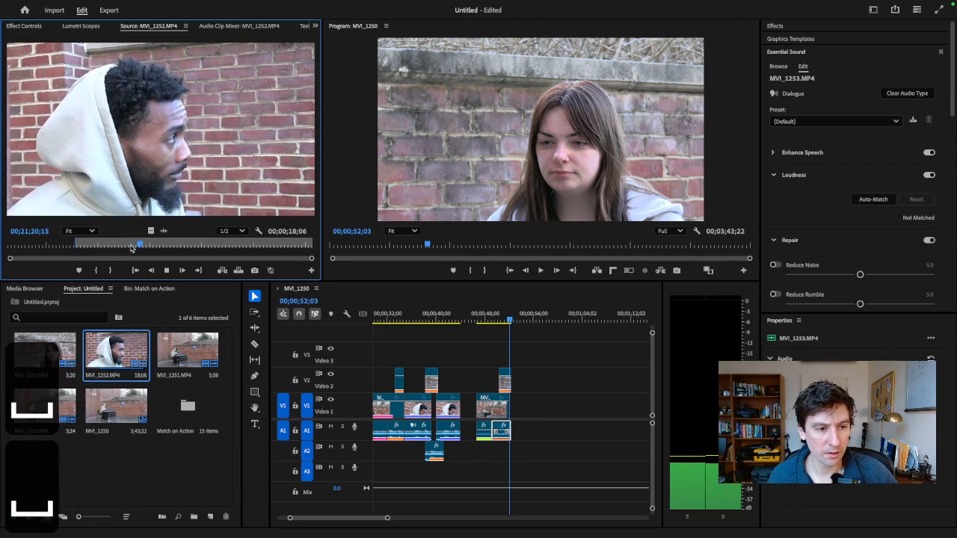
{"action": "key", "text": "space"}
{"action": "key", "text": "o"}
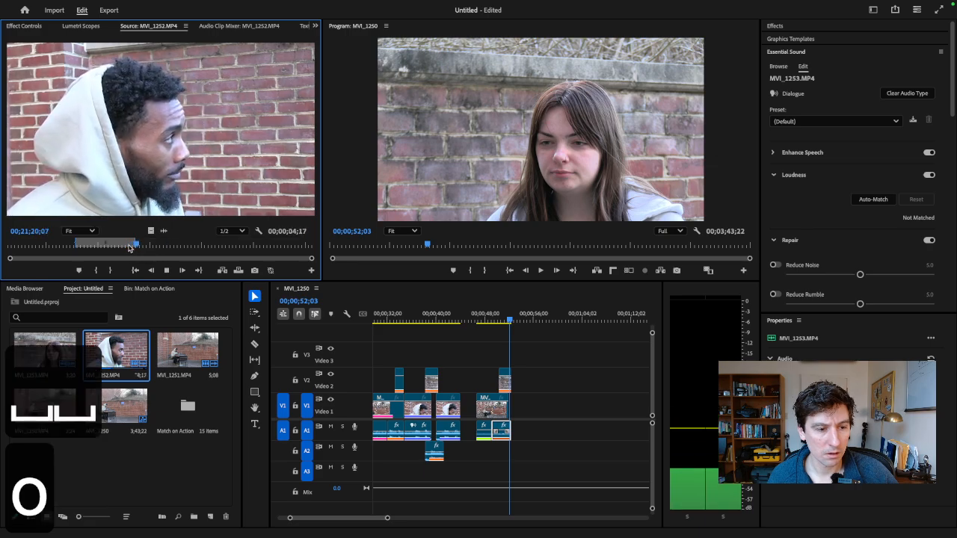
{"action": "key", "text": "space"}
- Place the marked MVI_1252.MP4 range on Video 1 and Audio 1 directly after the woman's close-up and play it
{"action": "left_click_drag", "start_coordinate": [278, 256], "coordinate": [520, 406]}
{"action": "key", "text": "space"}
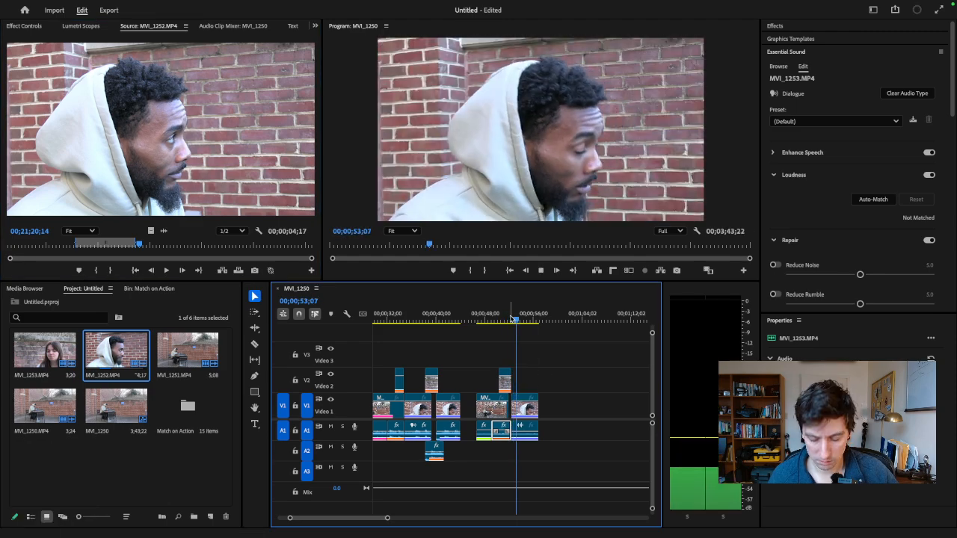
{"action": "key", "text": "="}
{"action": "key", "text": "="}
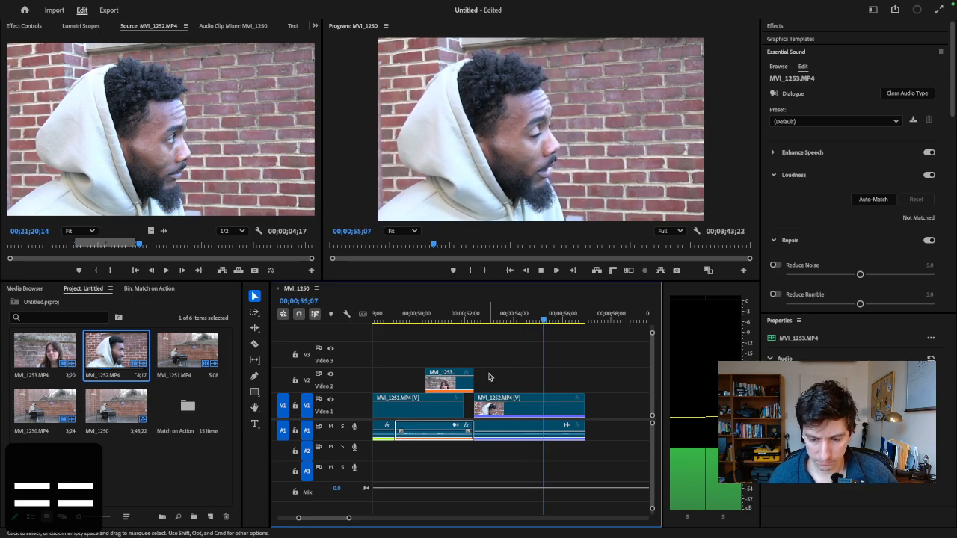
{"action": "key", "text": "space"}
- Extend the end of the woman's Video 2 close-up over the man's clip to about 00;00;53;00 and play the overlap
{"action": "key", "text": "minus"}
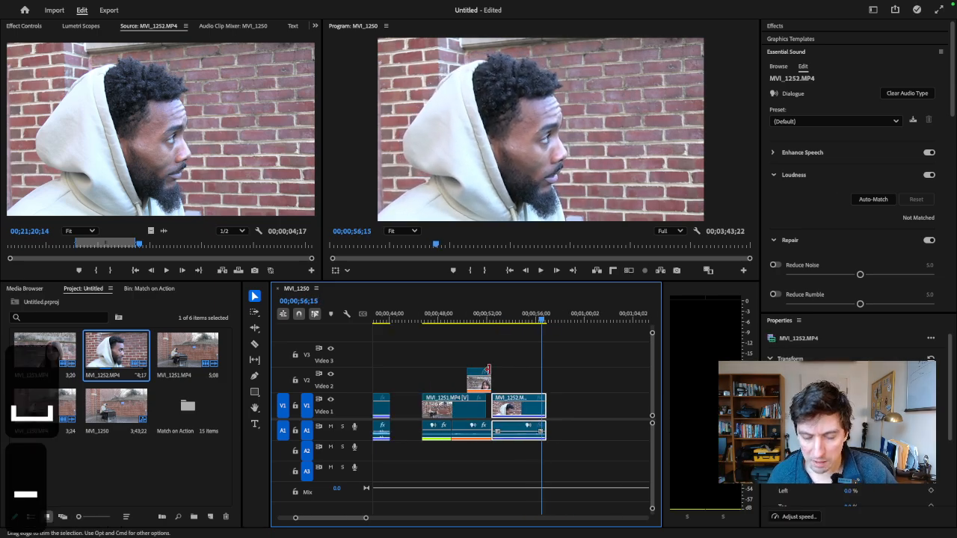
{"action": "key", "text": "minus"}
{"action": "key", "text": "Up"}
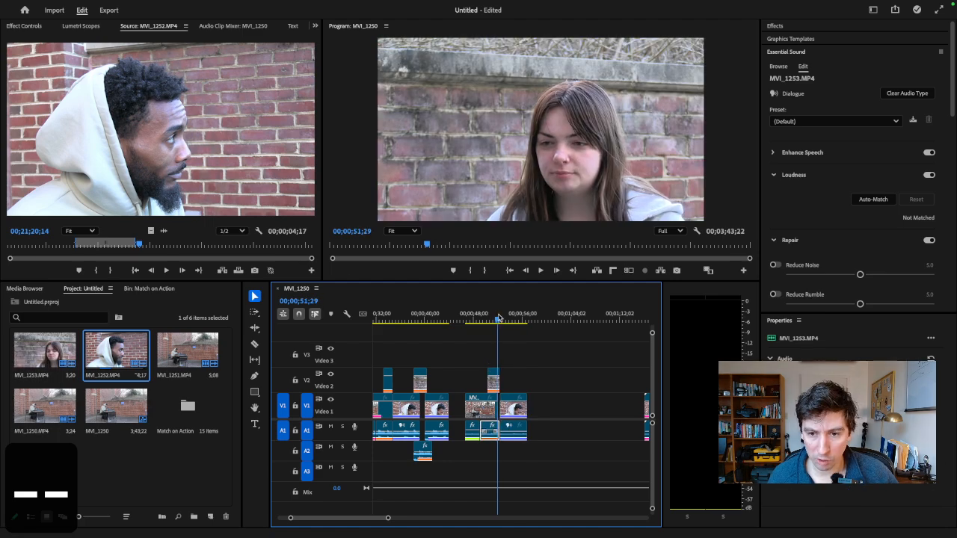
{"action": "key", "text": "equal"}
{"action": "key", "text": "equal"}
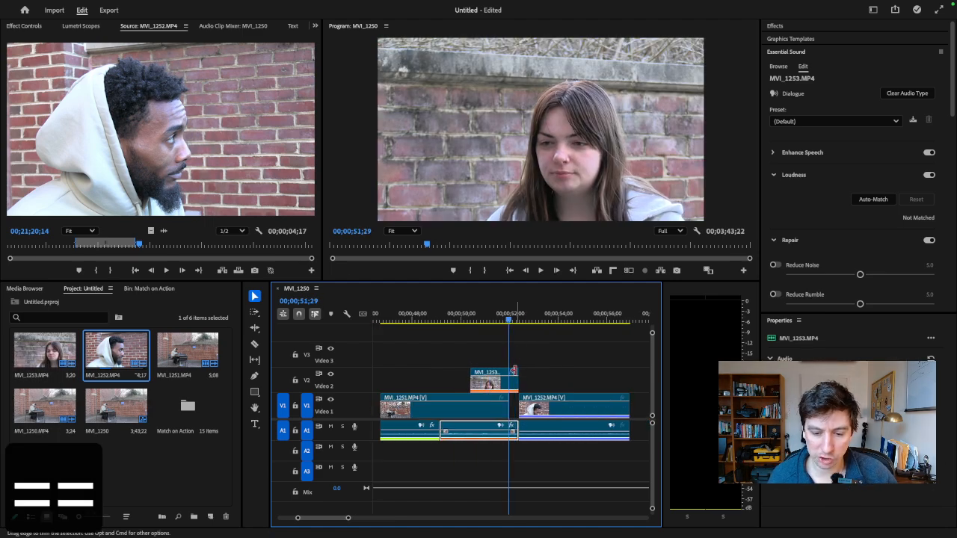
{"action": "left_click_drag", "start_coordinate": [513, 371], "coordinate": [531, 372]}
{"action": "key", "text": "space"}
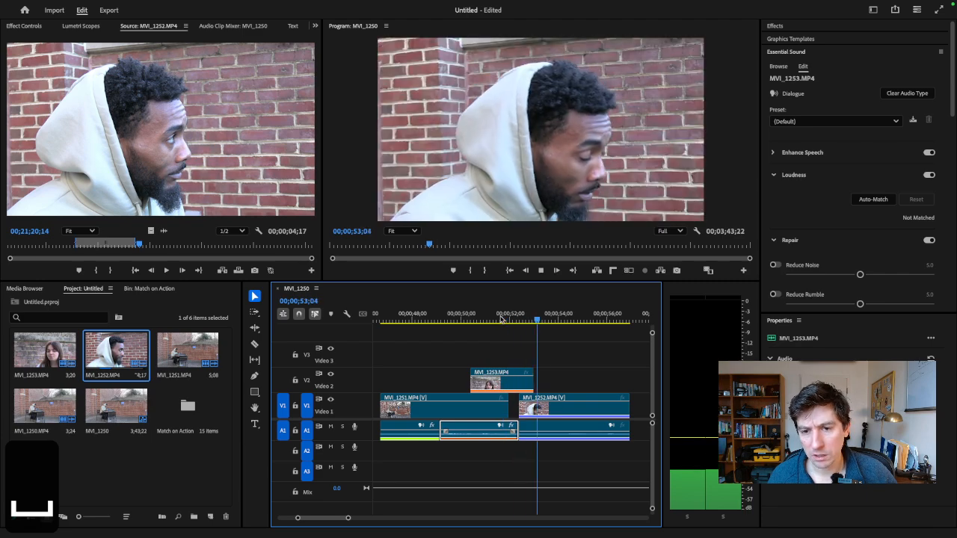
{"action": "key", "text": "minus"}
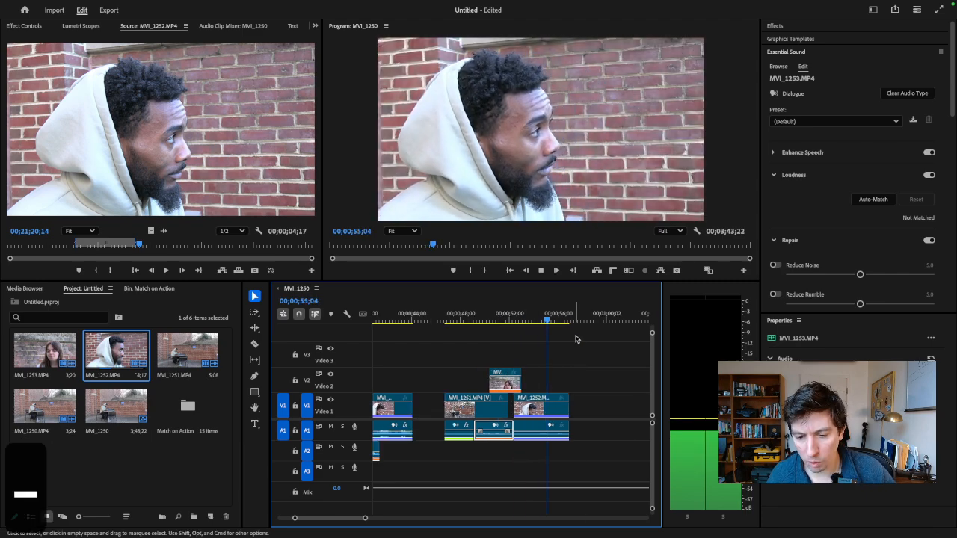
{"action": "key", "text": "space"}
{"action": "left_click_drag", "start_coordinate": [564, 319], "coordinate": [540, 324]}
- Mark a 00;00;02;06 range around the woman's next line in MVI_1253.MP4, ending at 00;21;44;27
{"action": "double_click", "coordinate": [45, 350]}
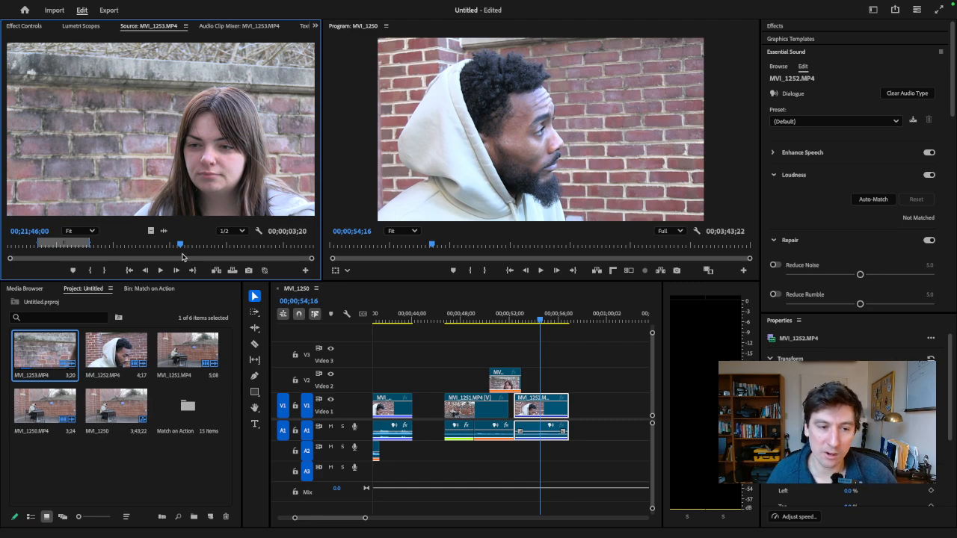
{"action": "left_click_drag", "start_coordinate": [163, 245], "coordinate": [113, 247]}
{"action": "key", "text": "space"}
{"action": "key", "text": "space"}
{"action": "key", "text": "i"}
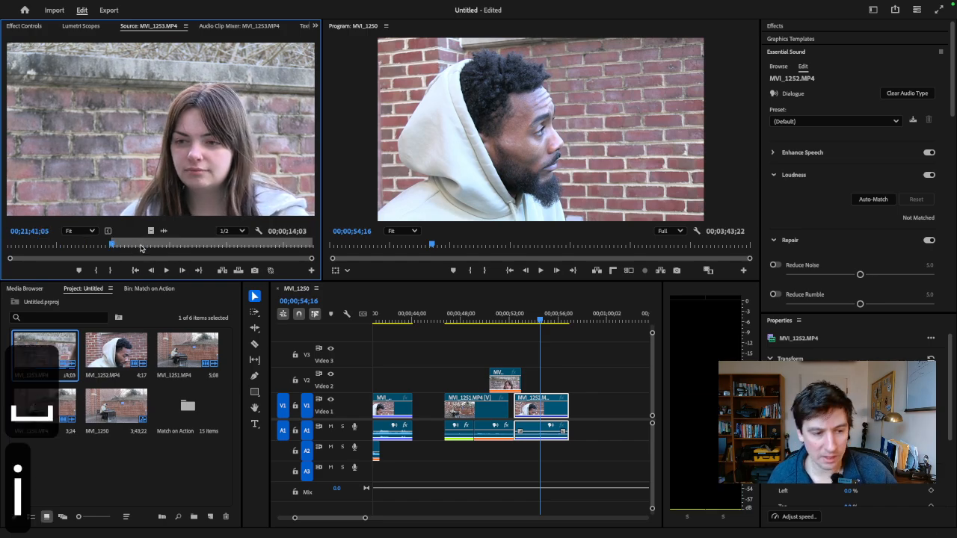
{"action": "left_click", "coordinate": [130, 244]}
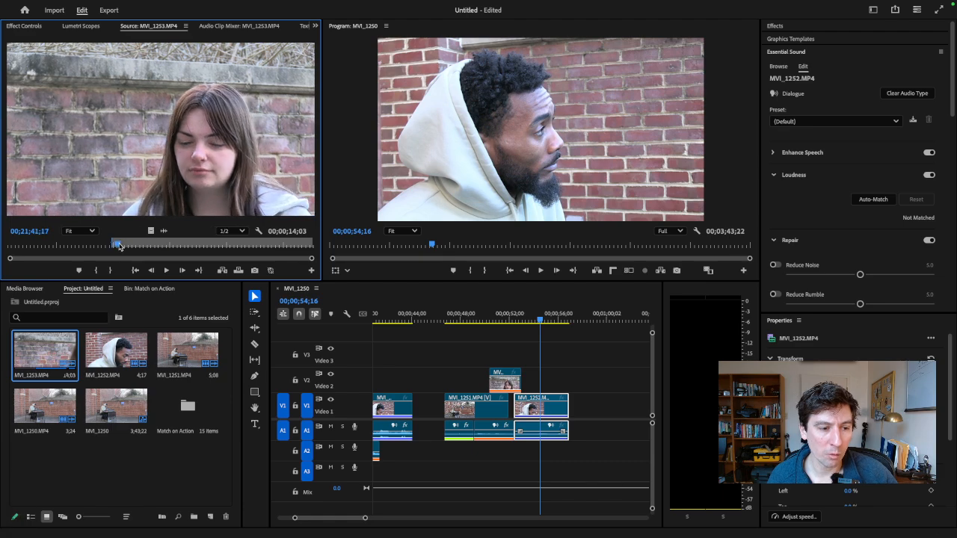
{"action": "key", "text": "space"}
{"action": "key", "text": "space"}
{"action": "left_click", "coordinate": [118, 246]}
{"action": "key", "text": "space"}
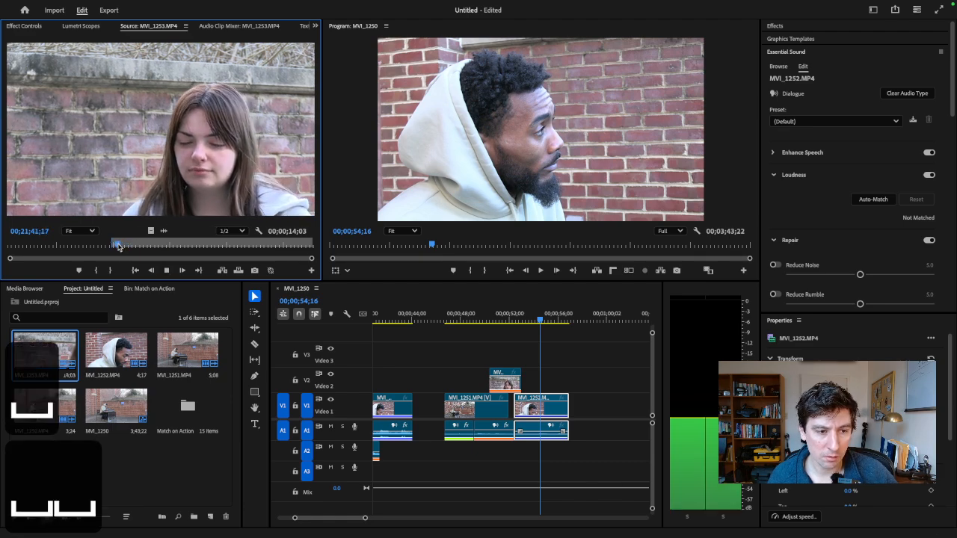
{"action": "key", "text": "i"}
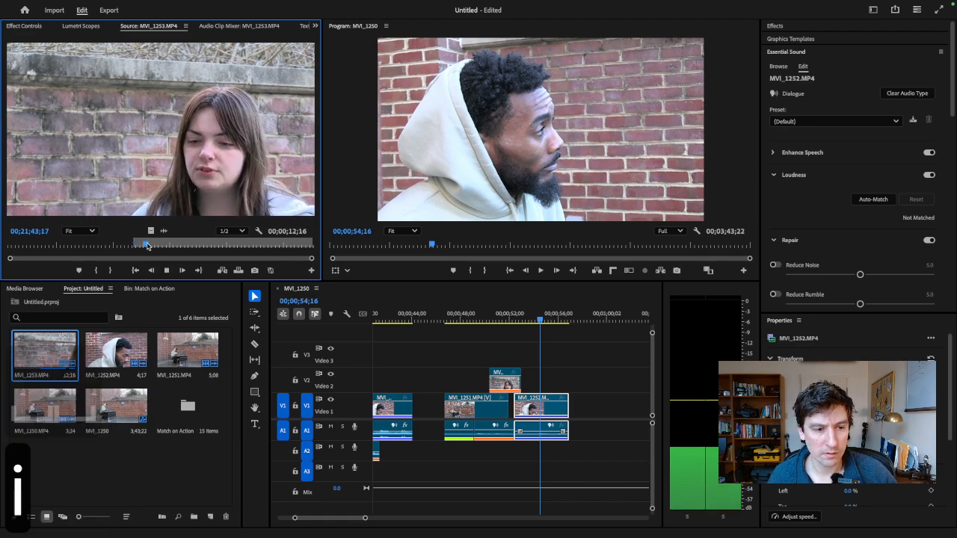
{"action": "key", "text": "space"}
{"action": "key", "text": "o"}
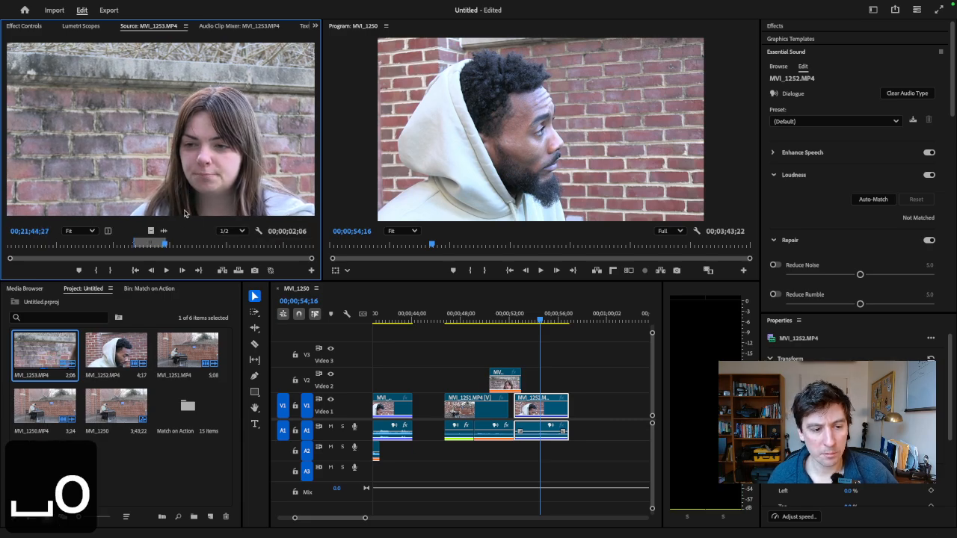
- Place the marked MVI_1253.MP4 range directly after the man's close-up, with its video on Video 2 and its audio on Audio 1
{"action": "left_click_drag", "start_coordinate": [187, 214], "coordinate": [572, 397]}
{"action": "left_click_drag", "start_coordinate": [582, 452], "coordinate": [581, 428]}
{"action": "mouse_move", "coordinate": [577, 379]}
{"action": "left_mouse_down"}
{"action": "mouse_move", "coordinate": [583, 396]}
{"action": "mouse_move", "coordinate": [578, 377]}
{"action": "left_mouse_up"}
{"action": "left_click", "coordinate": [555, 318]}
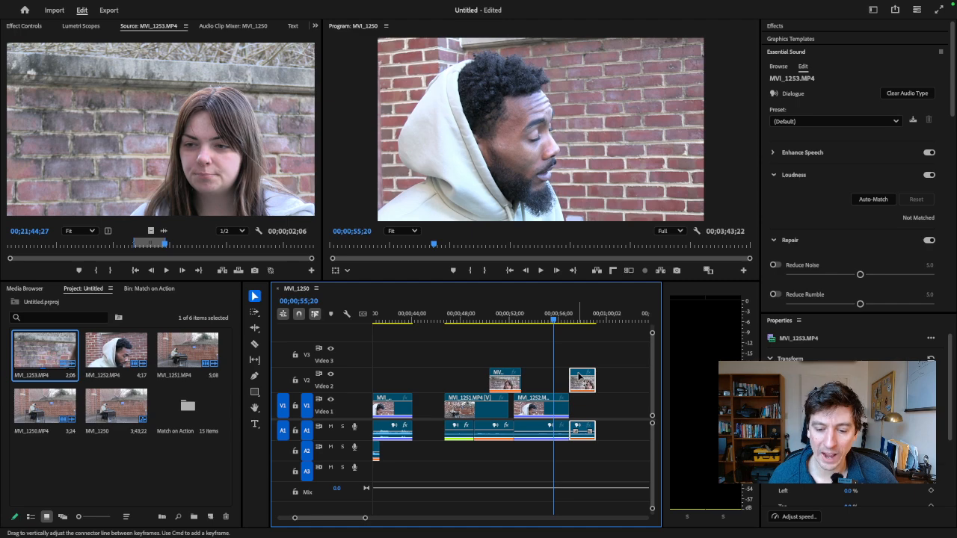
- Unlink the new woman's close-up and extend only its video start back over the man's clip to about 00;00;56;00
{"action": "right_click", "coordinate": [578, 376]}
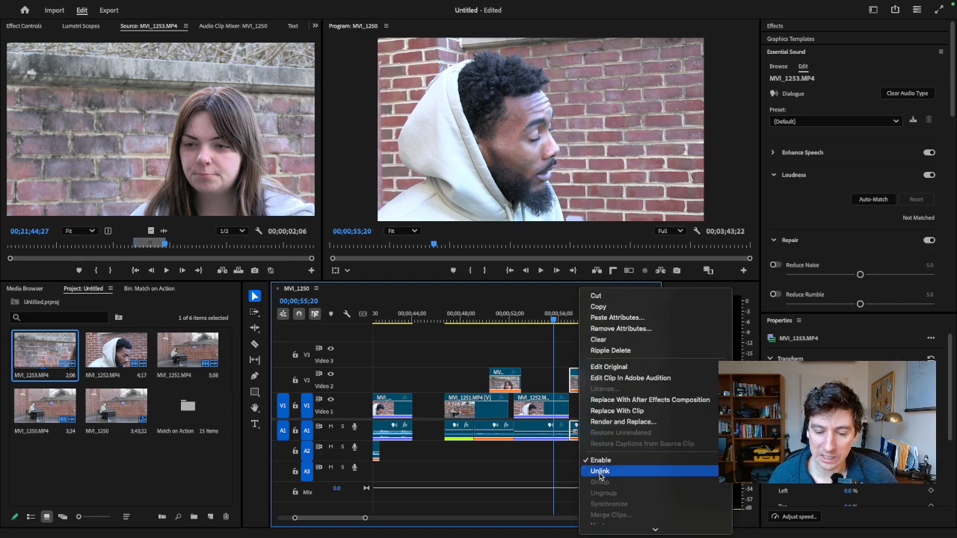
{"action": "left_click", "coordinate": [600, 472]}
{"action": "left_click_drag", "start_coordinate": [572, 371], "coordinate": [562, 378]}
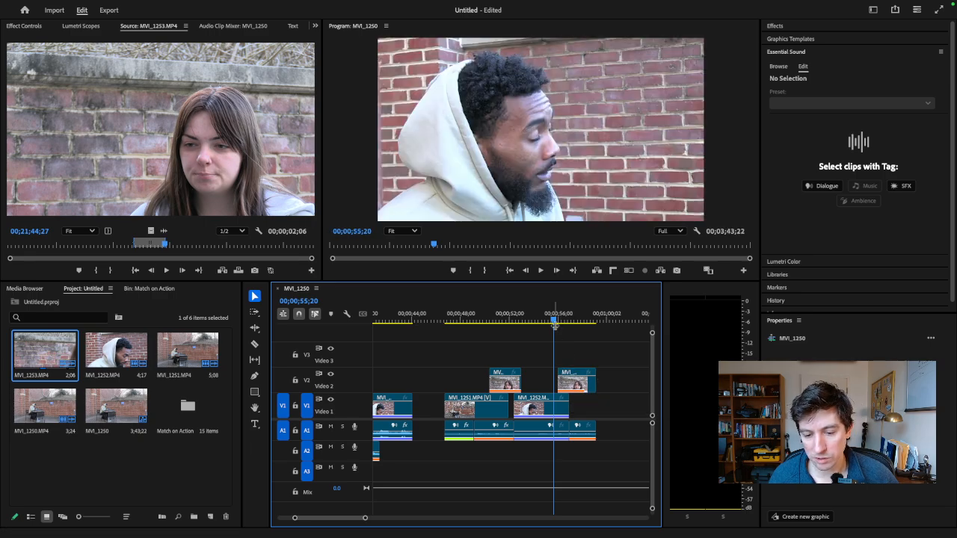
- Play and scrub the cut from the man's close-up to the woman's to check his voice continuing over her picture
{"action": "left_click_drag", "start_coordinate": [554, 319], "coordinate": [538, 319]}
{"action": "key", "text": "space"}
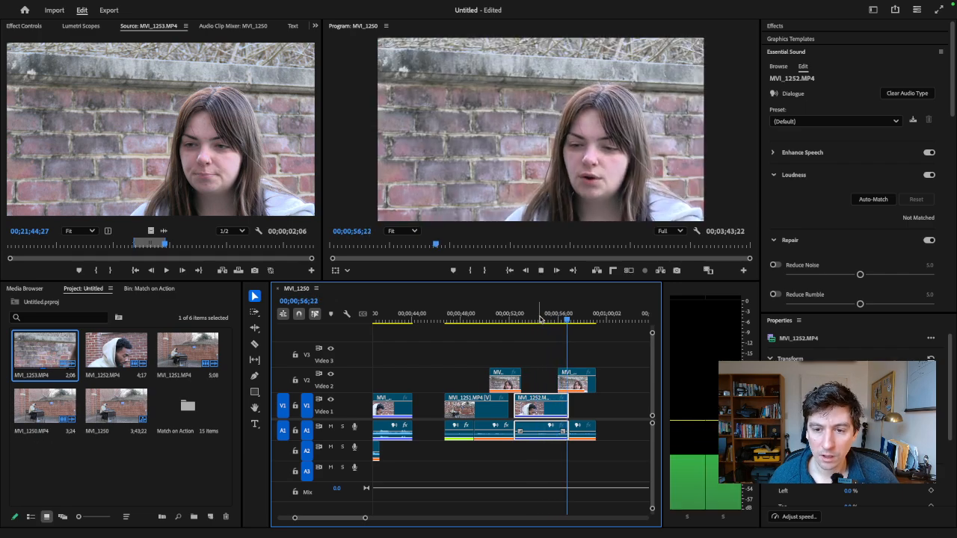
{"action": "key", "text": "space"}
{"action": "left_click_drag", "start_coordinate": [557, 316], "coordinate": [567, 317]}
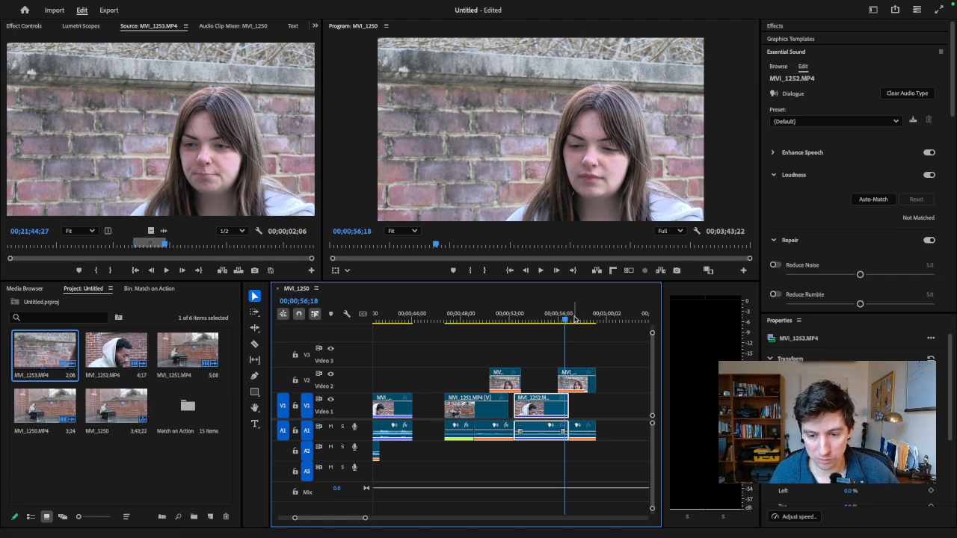
- Go to the scene version starting at 00;01;16;01, enlarge the program monitor and start playback
{"action": "left_click_drag", "start_coordinate": [366, 519], "coordinate": [376, 521]}
{"action": "left_click", "coordinate": [433, 318]}
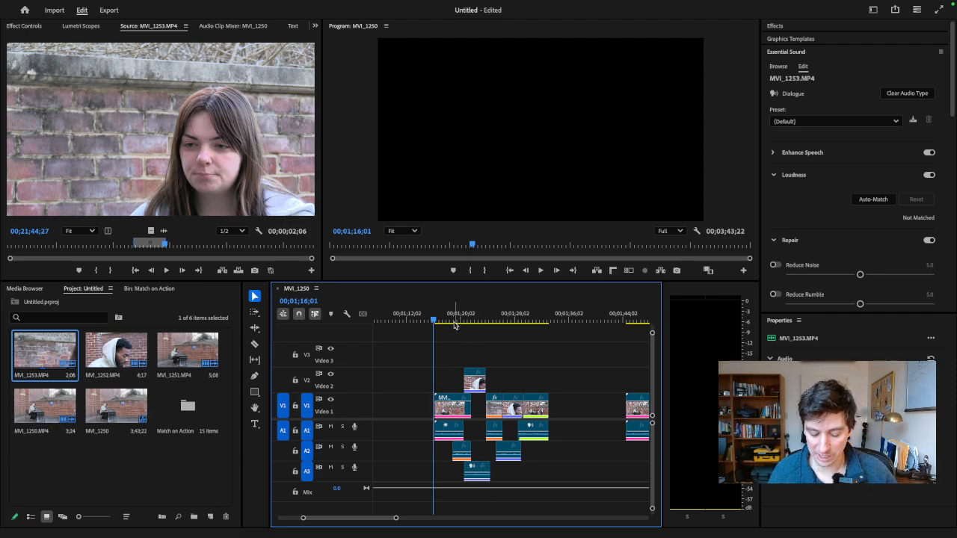
{"action": "left_click", "coordinate": [476, 198]}
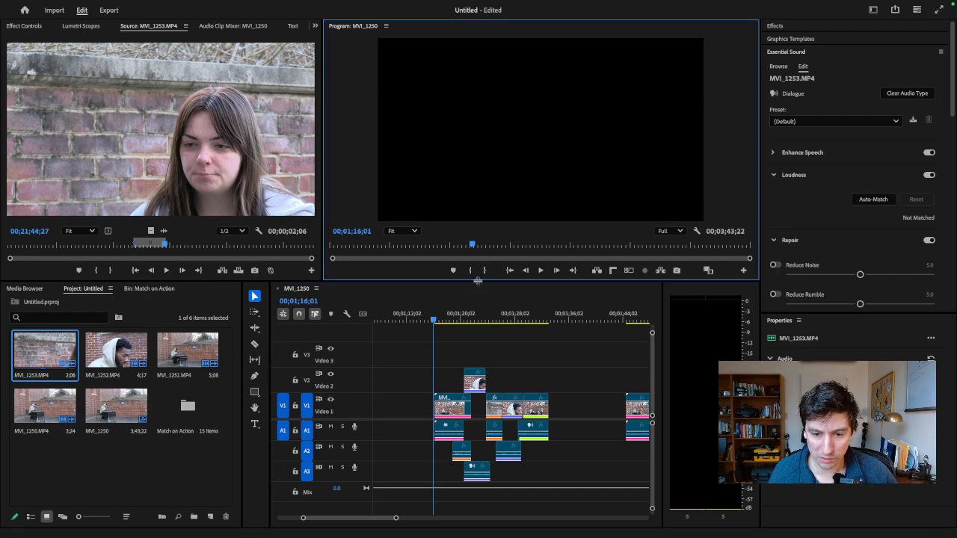
{"action": "left_click_drag", "start_coordinate": [477, 281], "coordinate": [477, 337]}
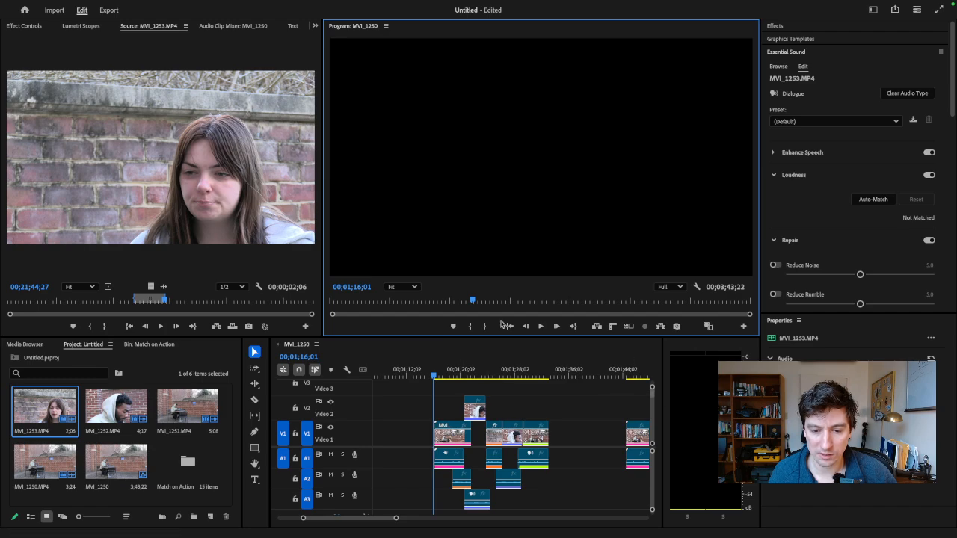
{"action": "key", "text": "space"}
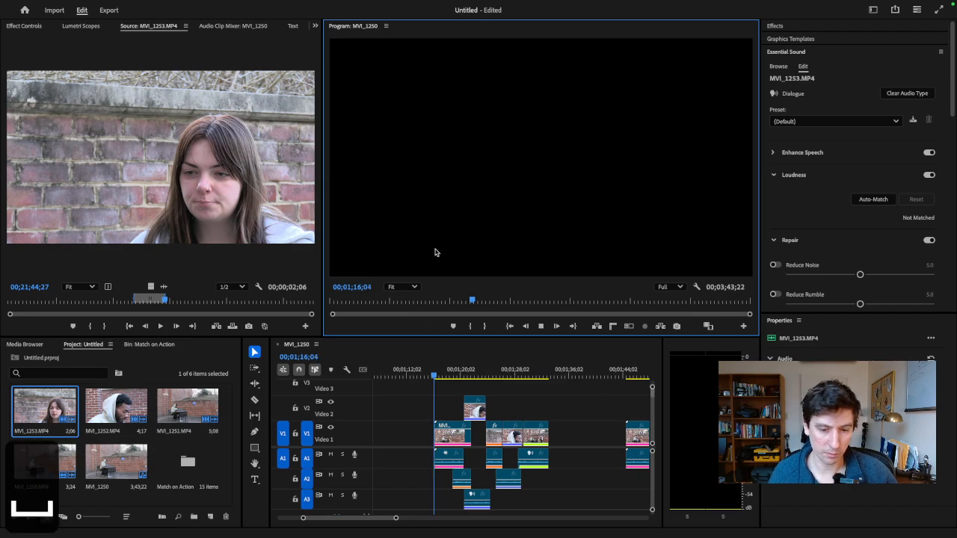
- Normalize all audio peaks of the clips in the scene version starting at 00;01;16;01 to -3 dB
{"action": "left_click_drag", "start_coordinate": [411, 451], "coordinate": [543, 499]}
{"action": "right_click", "coordinate": [526, 454]}
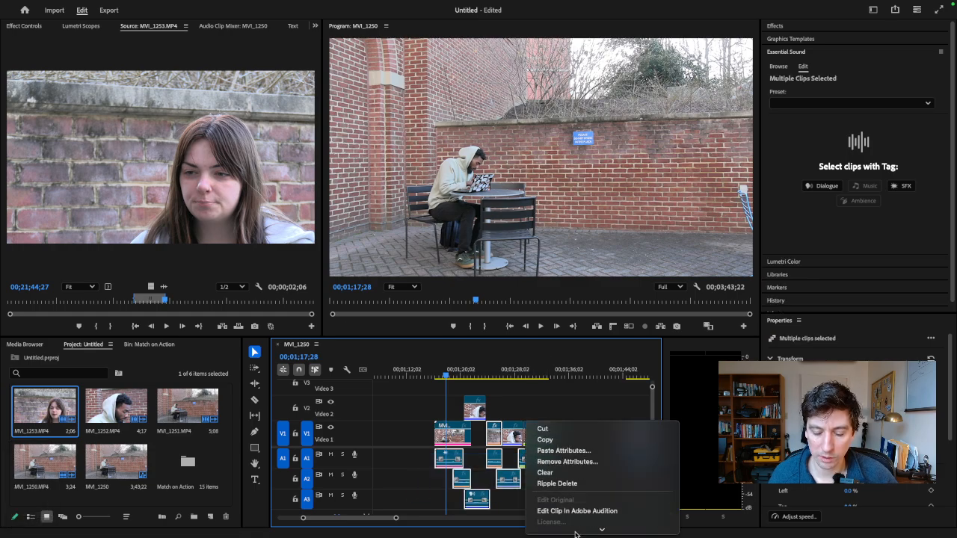
{"action": "mouse_move", "coordinate": [572, 531]}
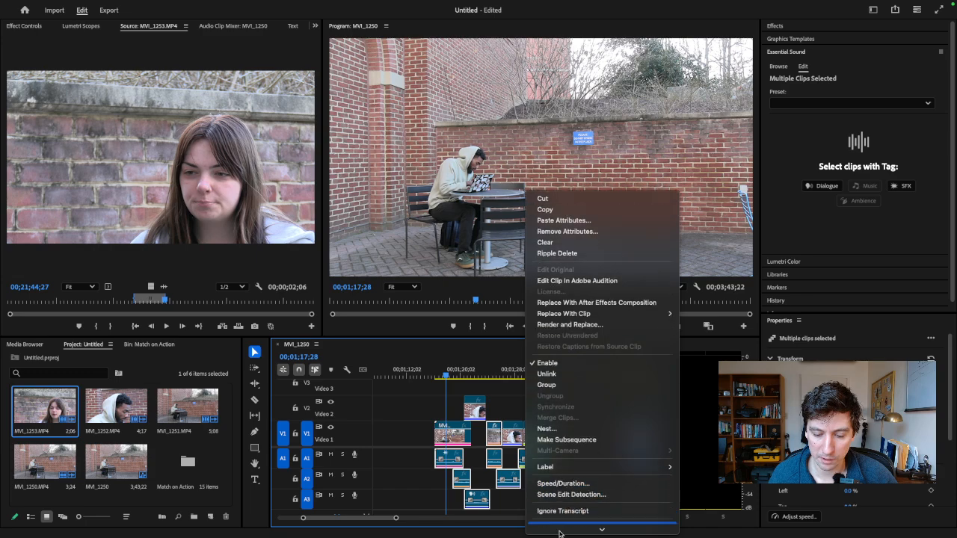
{"action": "left_click", "coordinate": [560, 516]}
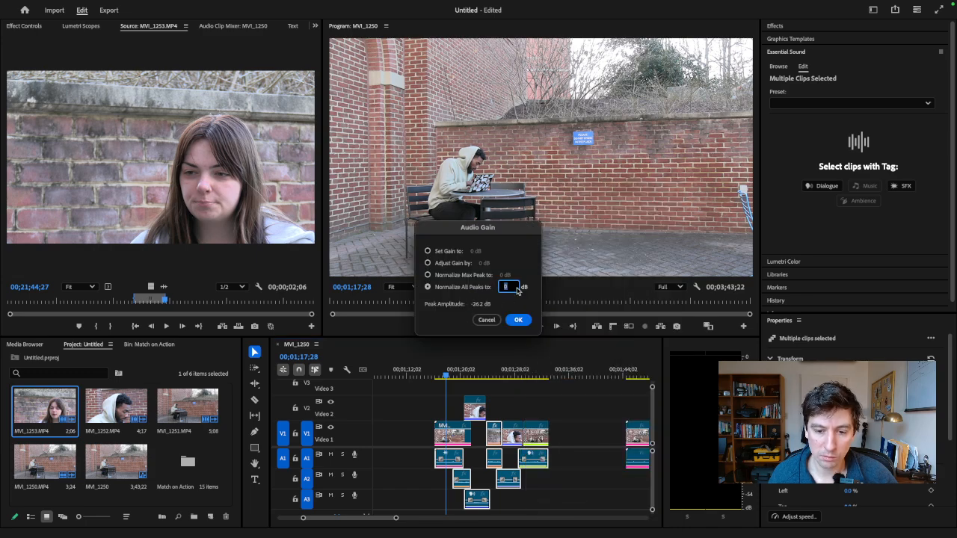
{"action": "type", "text": "-3"}
{"action": "key", "text": "Return"}
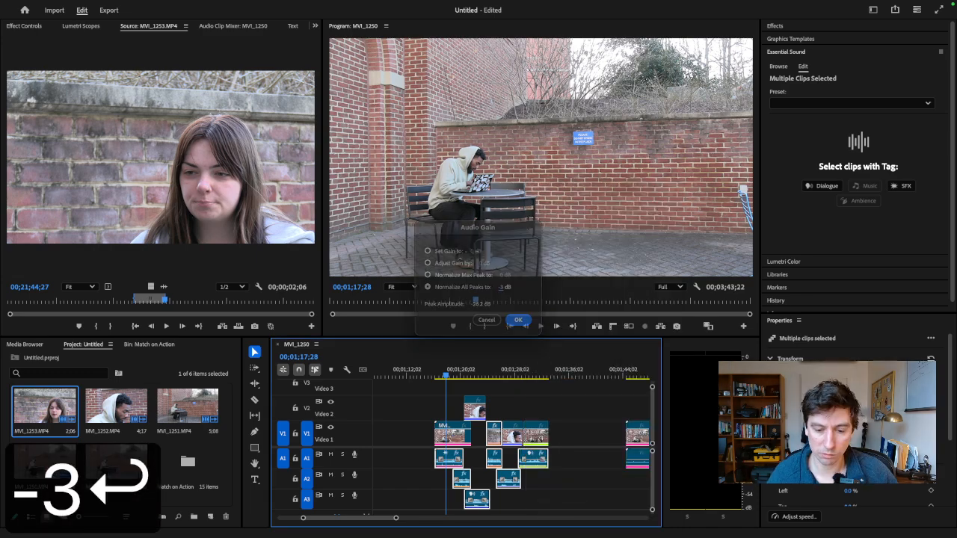
- Play the normalized scene version from its start and scrub through its middle cuts between the close-ups
{"action": "left_click", "coordinate": [436, 373]}
{"action": "key", "text": "space"}
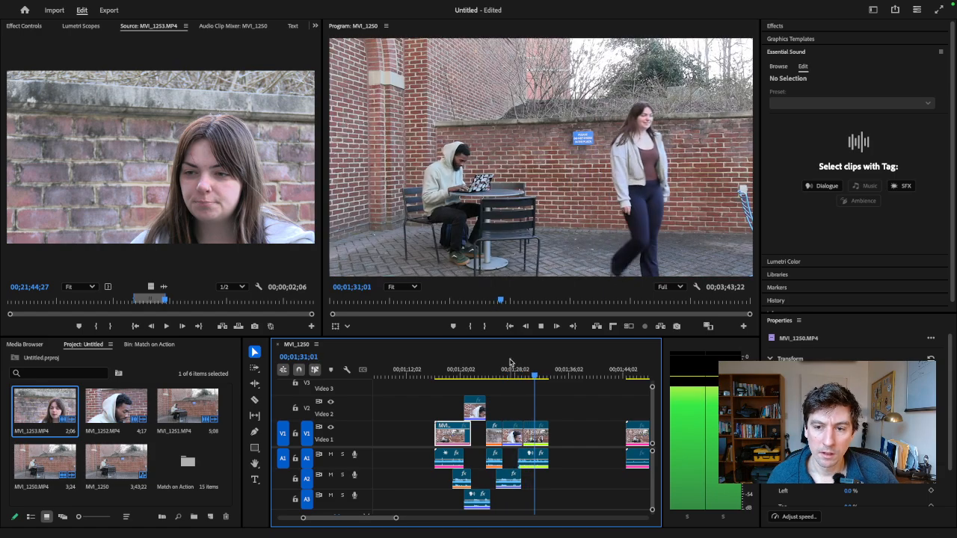
{"action": "key", "text": "space"}
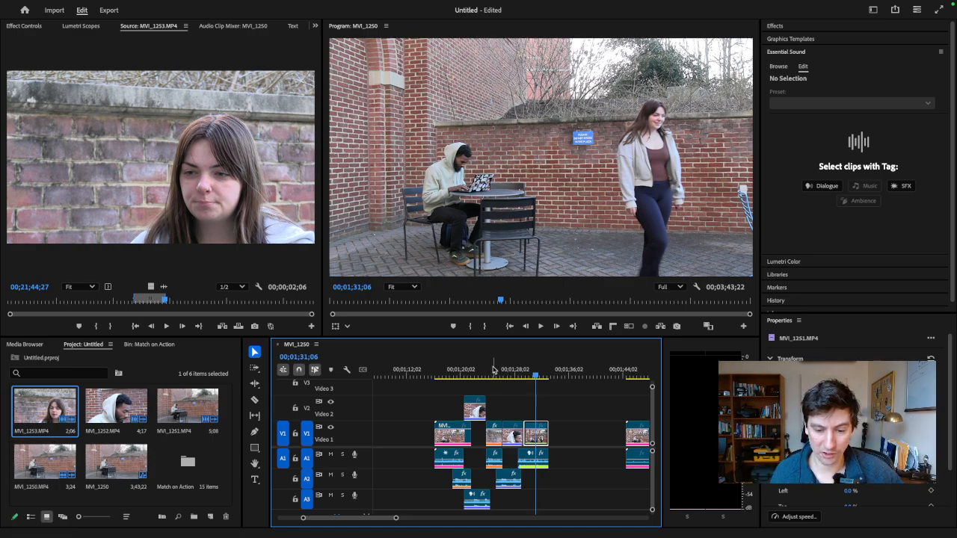
{"action": "left_click", "coordinate": [487, 376]}
{"action": "left_click_drag", "start_coordinate": [487, 376], "coordinate": [514, 378]}
- Go to the next scene version near 00;01;45;06 and play its opening wide shot
{"action": "scroll", "coordinate": [397, 518], "scroll_direction": "right", "scroll_amount": 5}
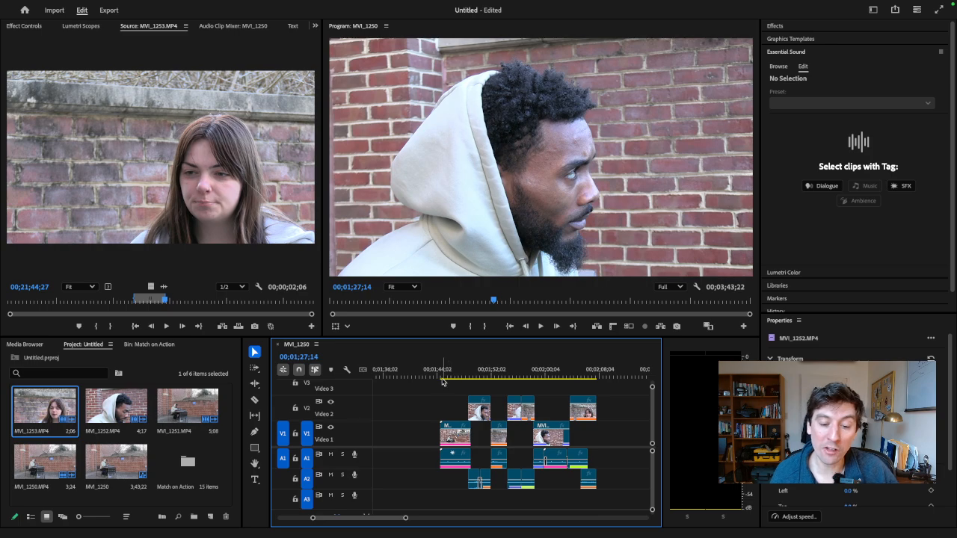
{"action": "left_click", "coordinate": [445, 373]}
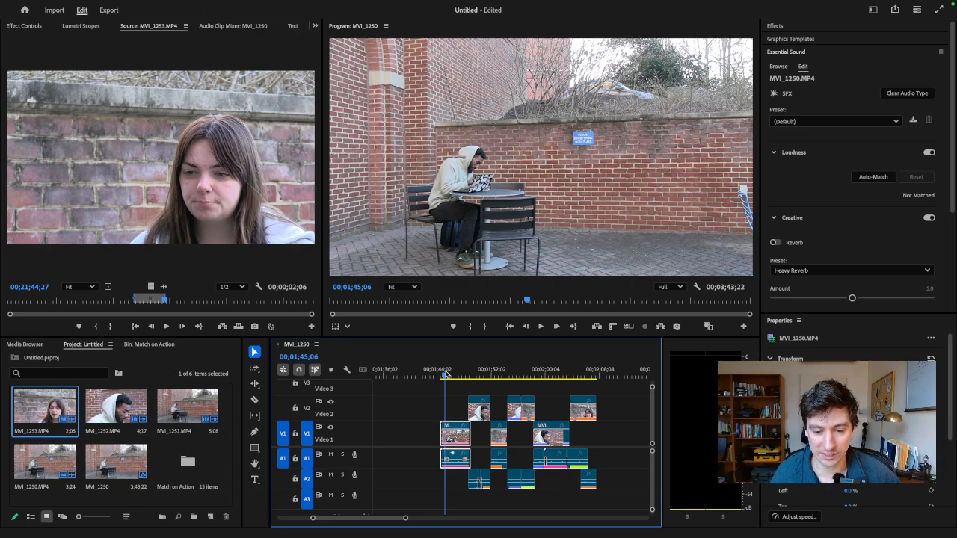
{"action": "key", "text": "space"}
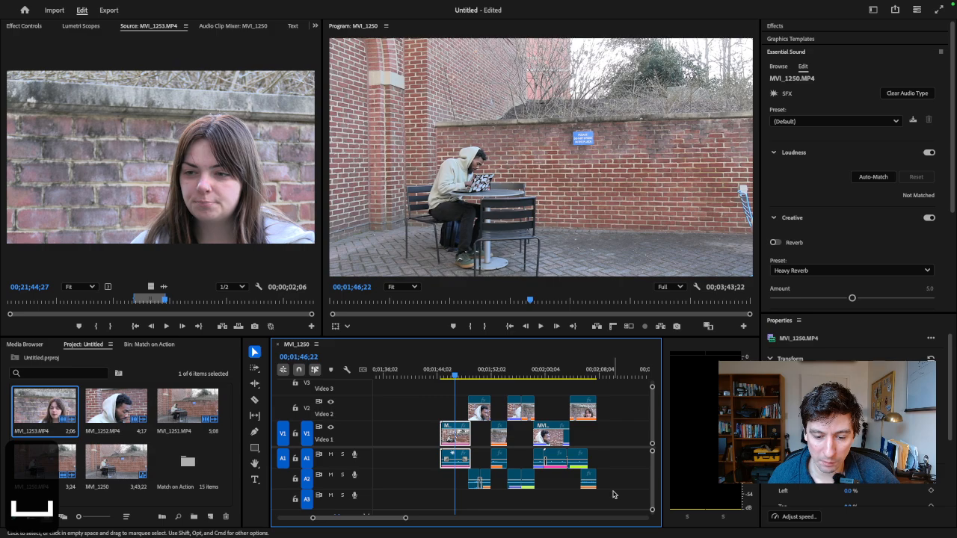
- Try normalizing all audio peaks of this scene version's clips on Audio 1 and Audio 2 to -4 dB
{"action": "left_click_drag", "start_coordinate": [614, 494], "coordinate": [440, 449]}
{"action": "right_click", "coordinate": [465, 455]}
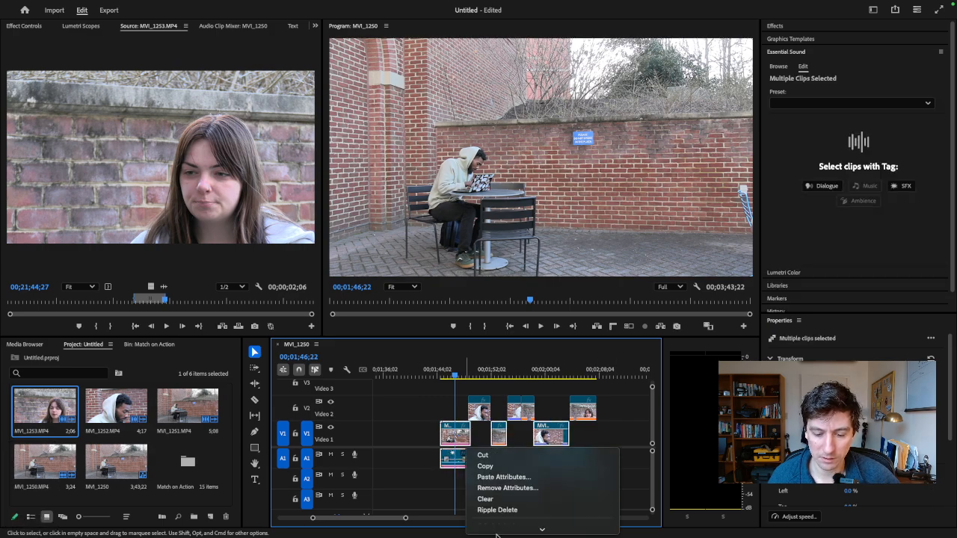
{"action": "scroll", "coordinate": [496, 524], "scroll_direction": "down", "scroll_amount": 5}
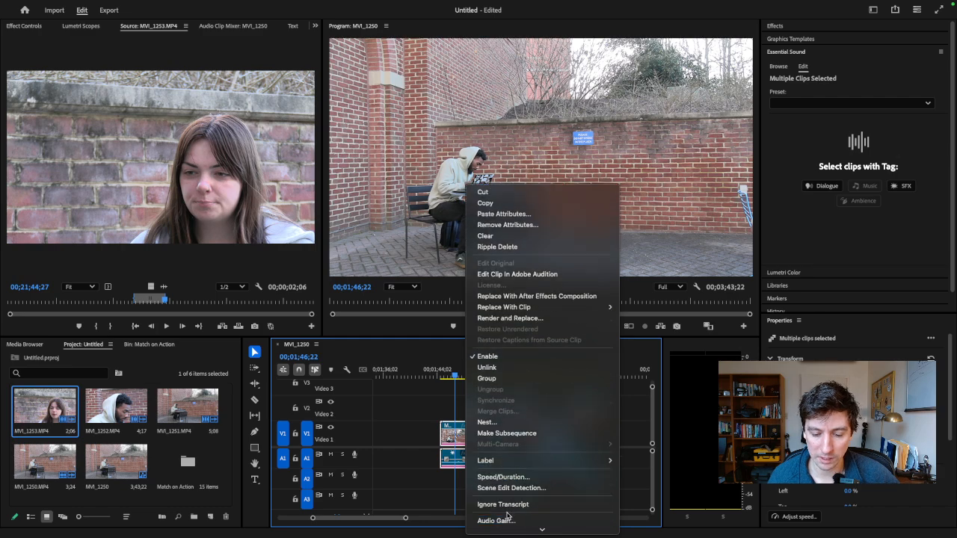
{"action": "left_click", "coordinate": [506, 521]}
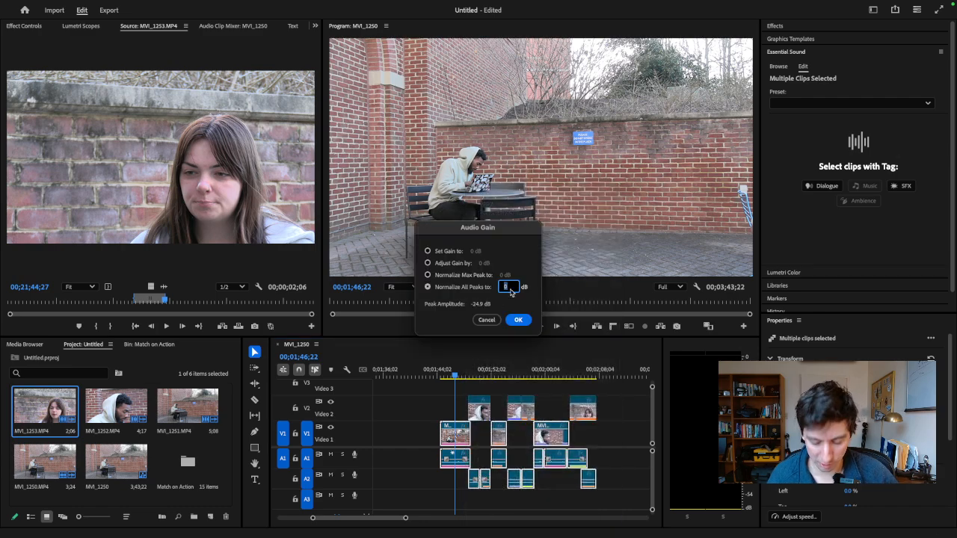
{"action": "type", "text": "-4"}
{"action": "key", "text": "Return"}
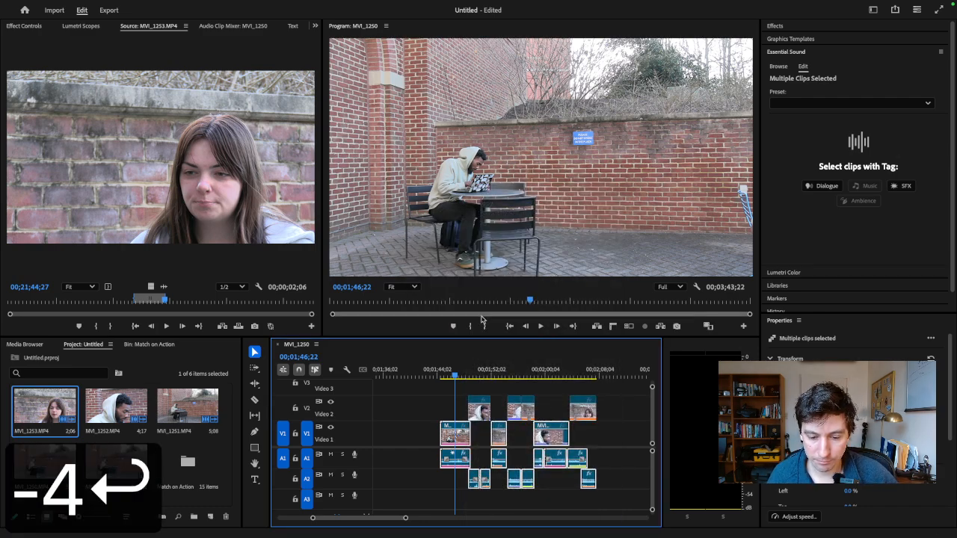
- Play the version up to the man's second close-up to check its levels, and undo the -4 dB normalization
{"action": "key", "text": "space"}
{"action": "left_click", "coordinate": [426, 408]}
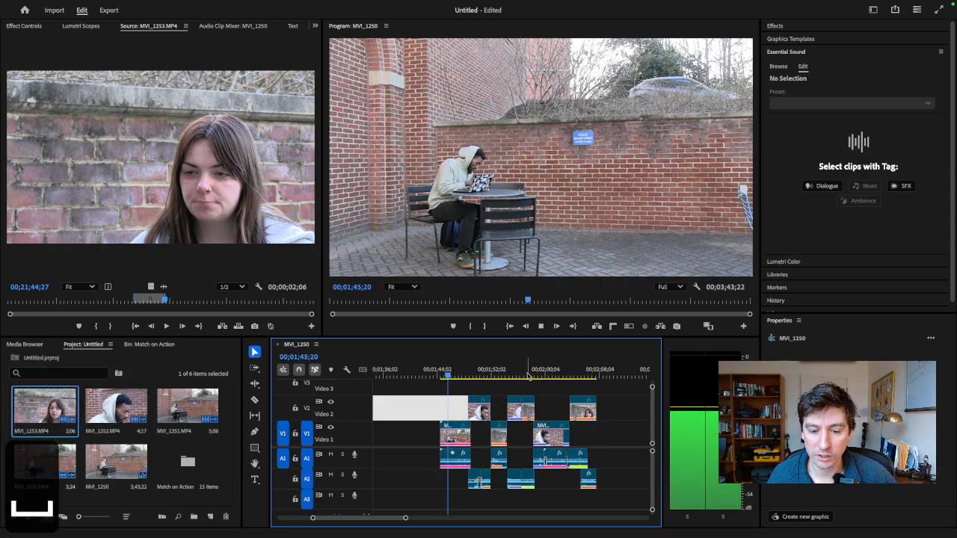
{"action": "left_click", "coordinate": [425, 390]}
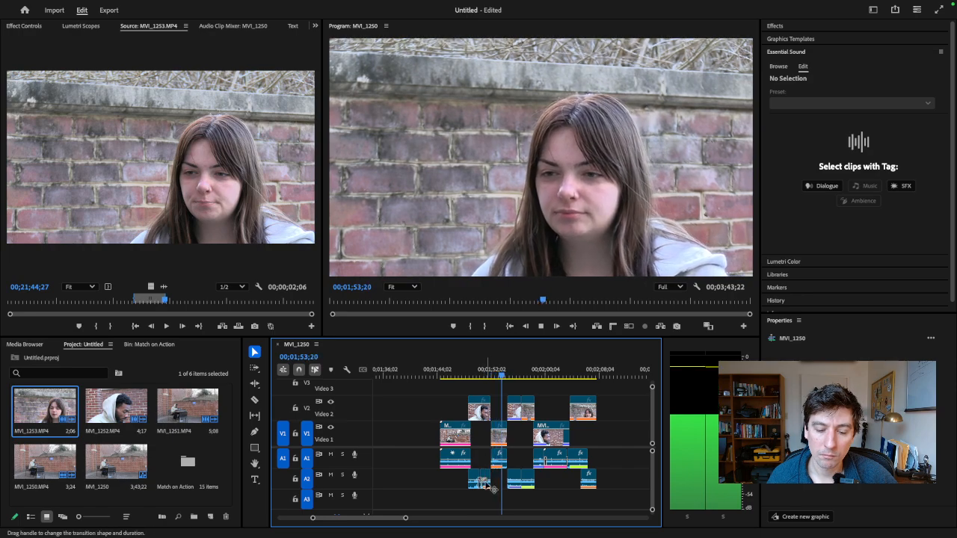
{"action": "left_click", "coordinate": [517, 478]}
{"action": "key", "text": "space"}
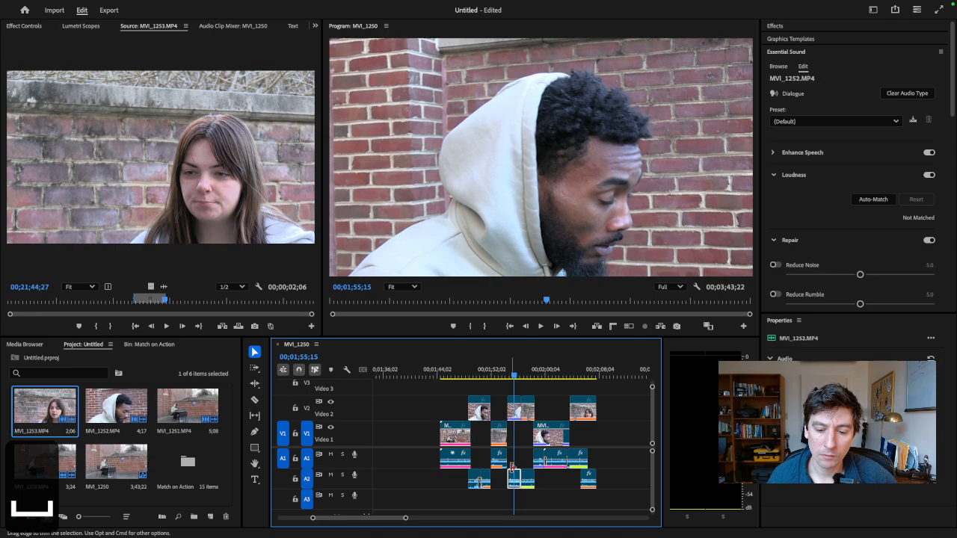
{"action": "key", "text": "super+z"}
- Play this scene version from its opening wide shot through to its end
{"action": "left_click", "coordinate": [454, 369]}
{"action": "key", "text": "space"}
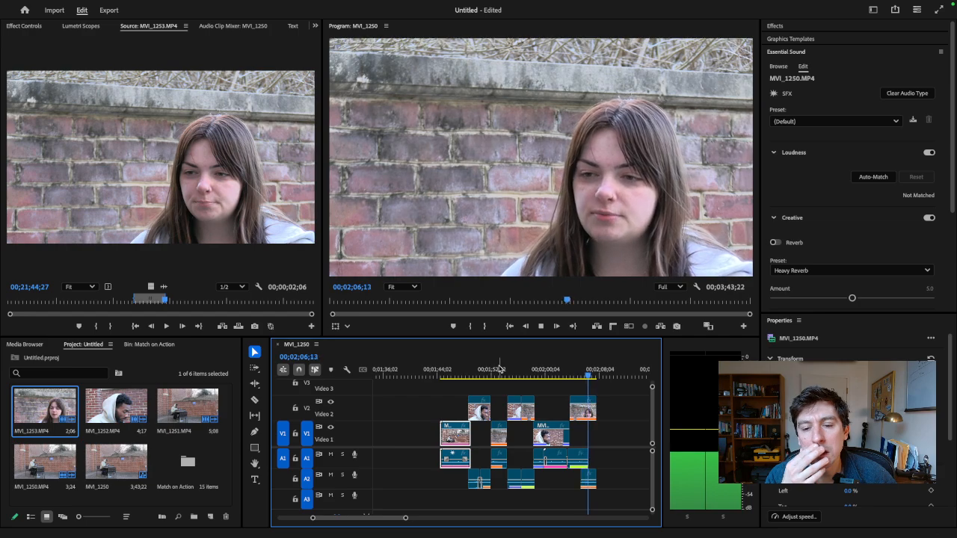
{"action": "key", "text": "space"}
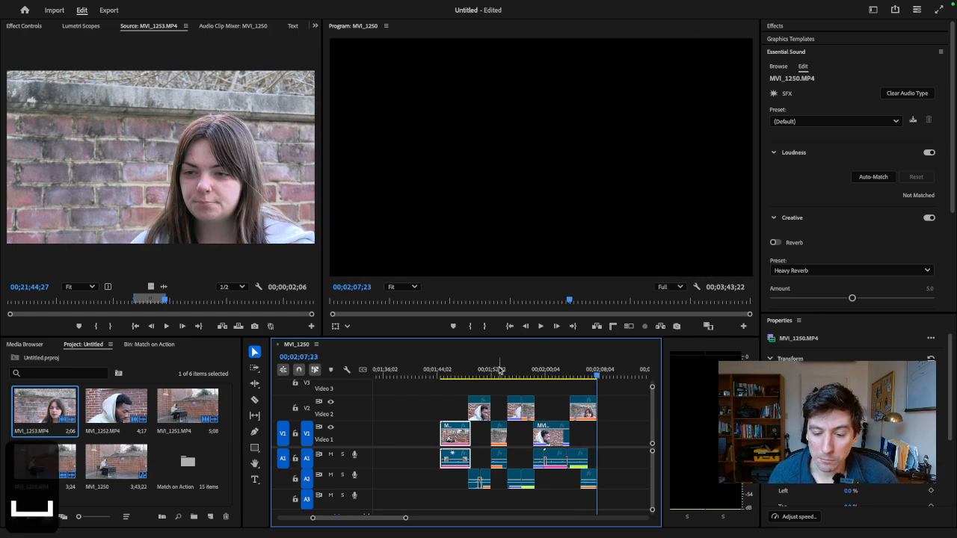
- Scrub the cuts between the man's and woman's close-ups in the first half of this version to examine their overlaps
{"action": "left_click", "coordinate": [506, 370]}
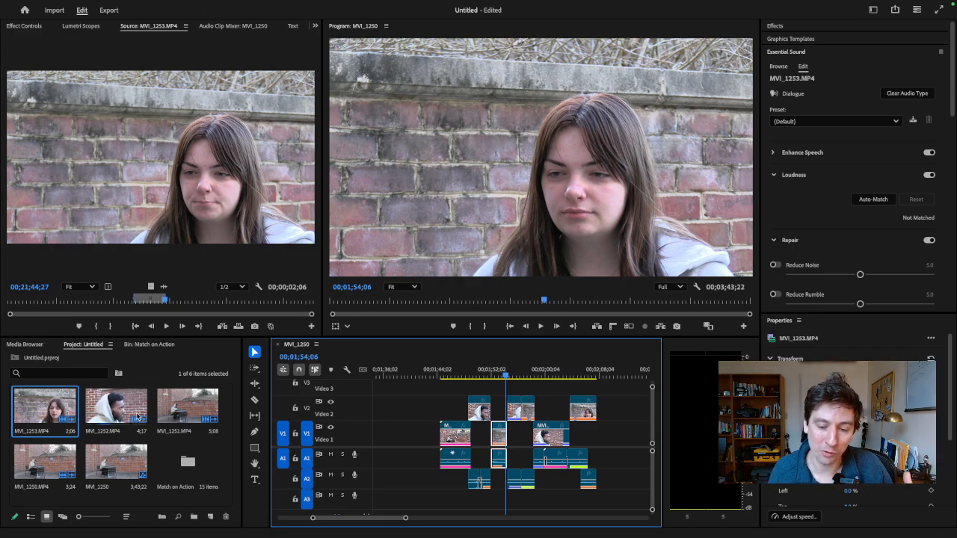
{"action": "left_click", "coordinate": [514, 376]}
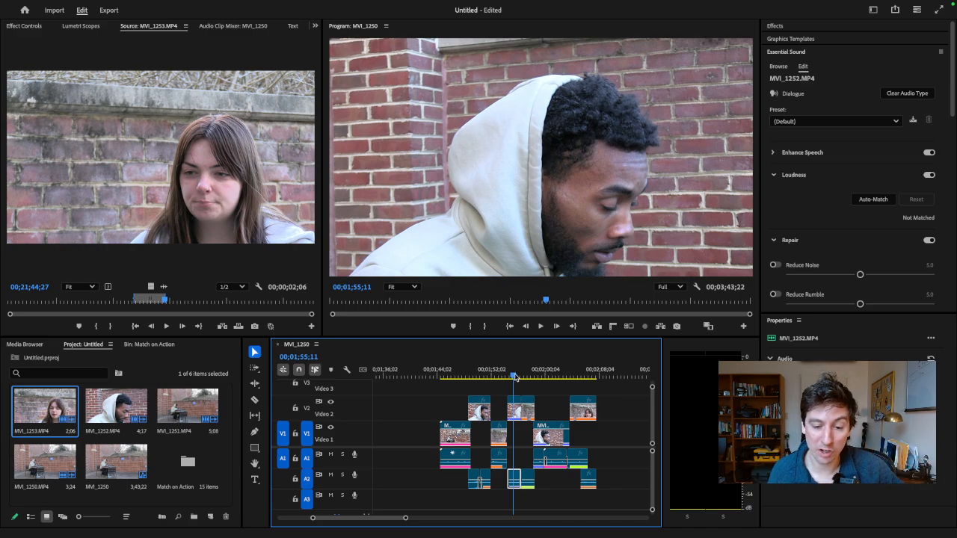
{"action": "left_click_drag", "start_coordinate": [514, 377], "coordinate": [469, 376]}
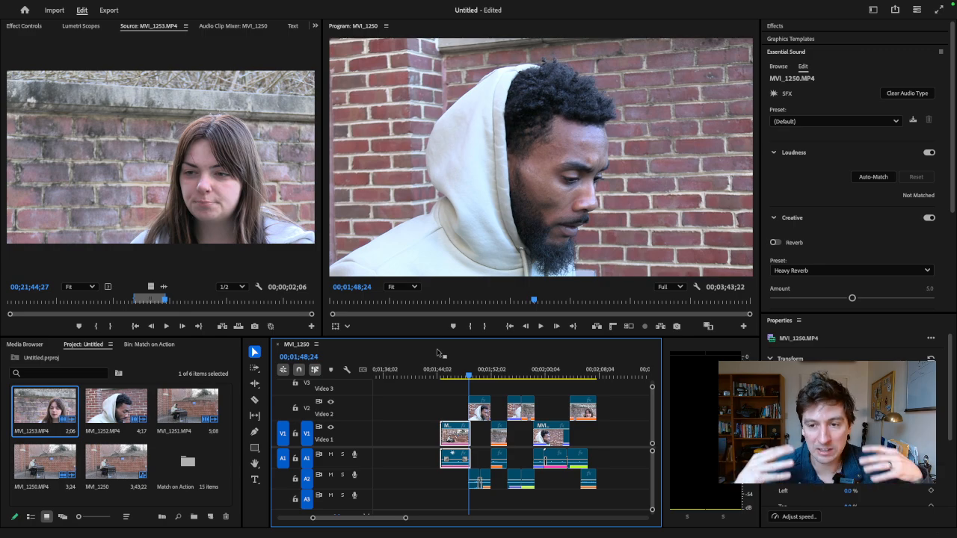
{"action": "left_click_drag", "start_coordinate": [466, 376], "coordinate": [498, 377]}
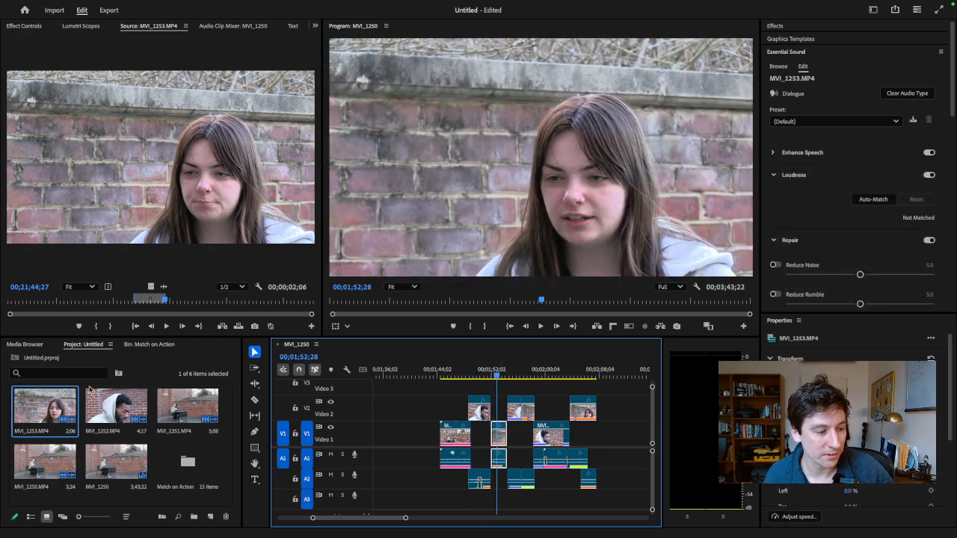